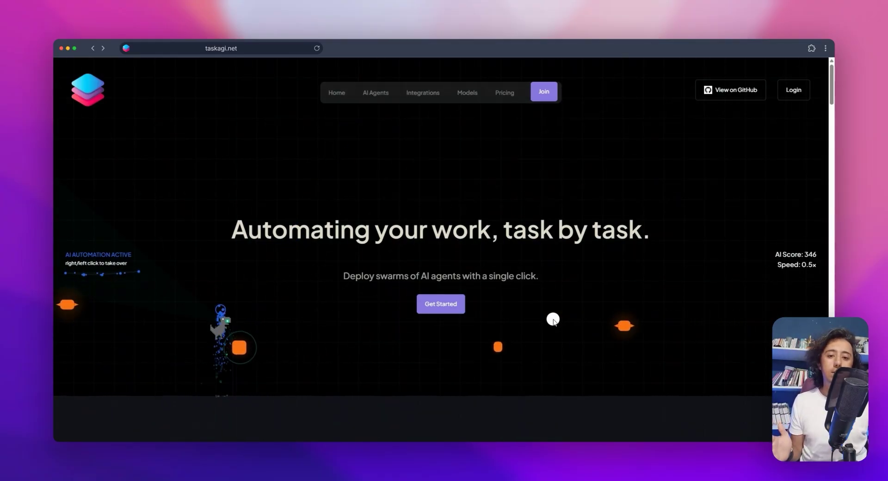
Step: Look through the AI Agents section of the TaskAGI homepage, covering its design, build and deploy cards
{"action": "scroll", "coordinate": [553, 319], "scroll_direction": "down", "scroll_amount": 5}
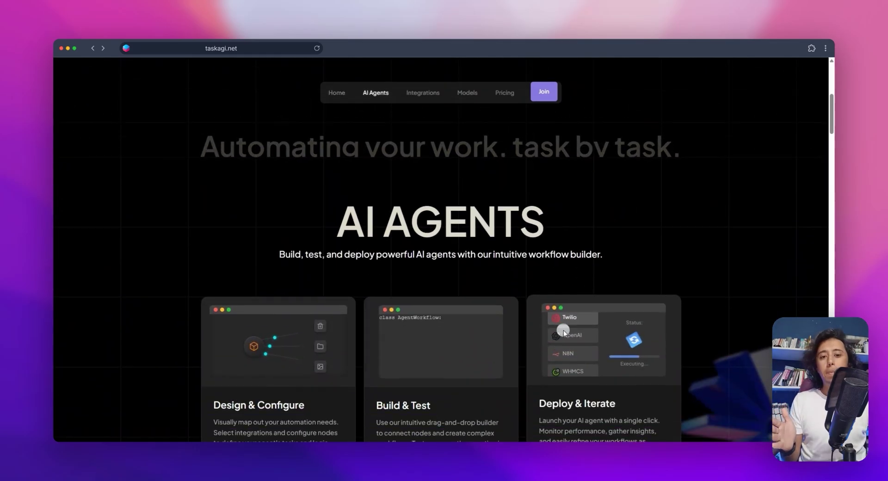
{"action": "scroll", "coordinate": [564, 329], "scroll_direction": "down", "scroll_amount": 3}
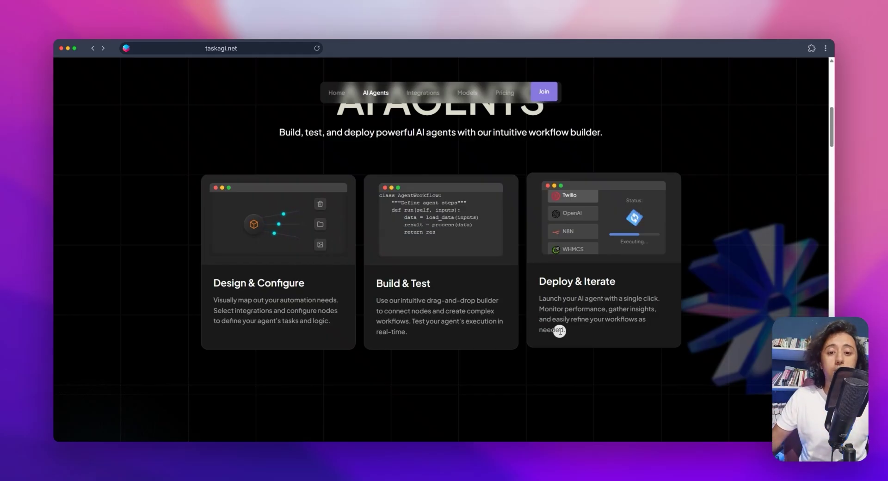
{"action": "scroll", "coordinate": [387, 297], "scroll_direction": "up", "scroll_amount": 2}
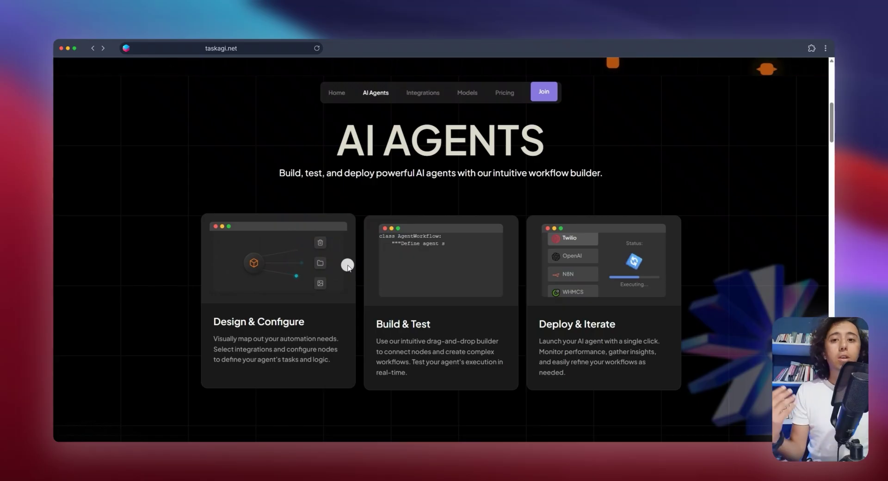
{"action": "scroll", "coordinate": [357, 276], "scroll_direction": "up", "scroll_amount": 10}
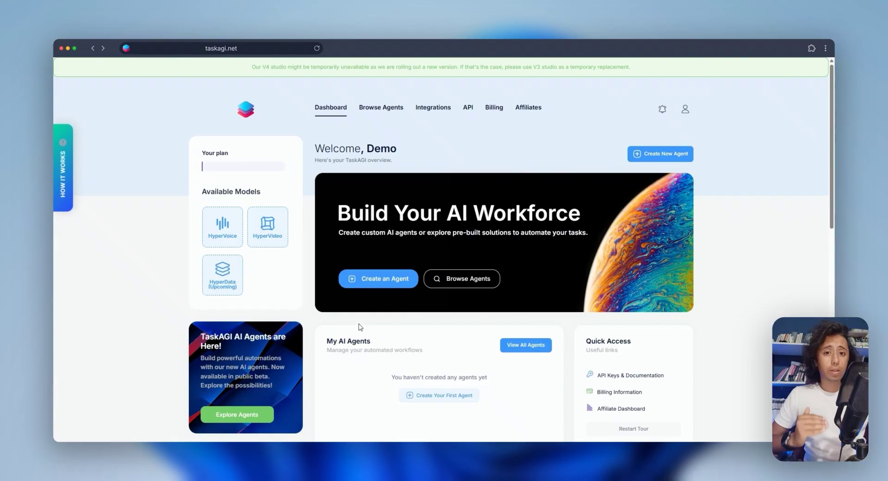
Step: Browse the agent templates and deploy the AI Call Support Agent
{"action": "left_click", "coordinate": [378, 112]}
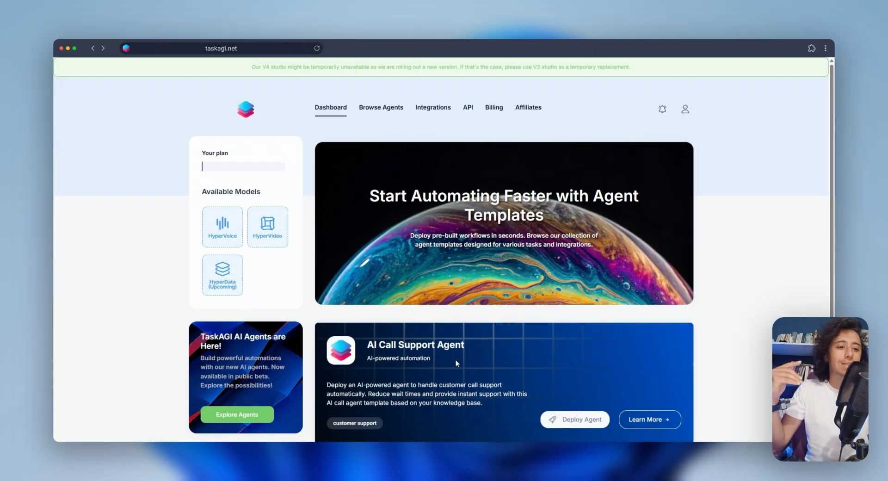
{"action": "scroll", "coordinate": [456, 360], "scroll_direction": "down", "scroll_amount": 2}
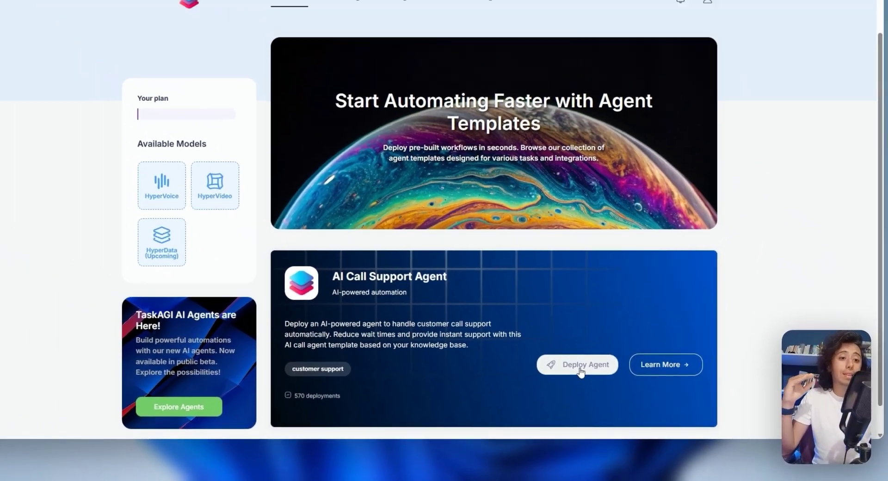
{"action": "left_click", "coordinate": [581, 368]}
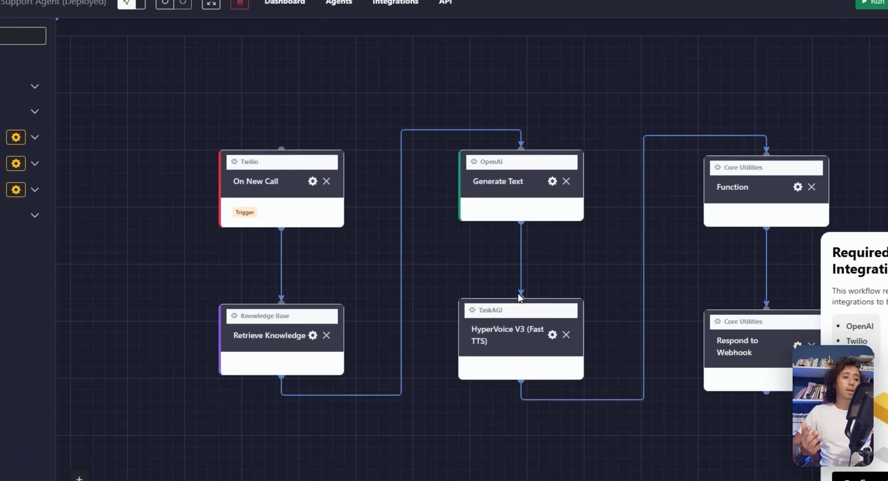
{"action": "left_click", "coordinate": [498, 267]}
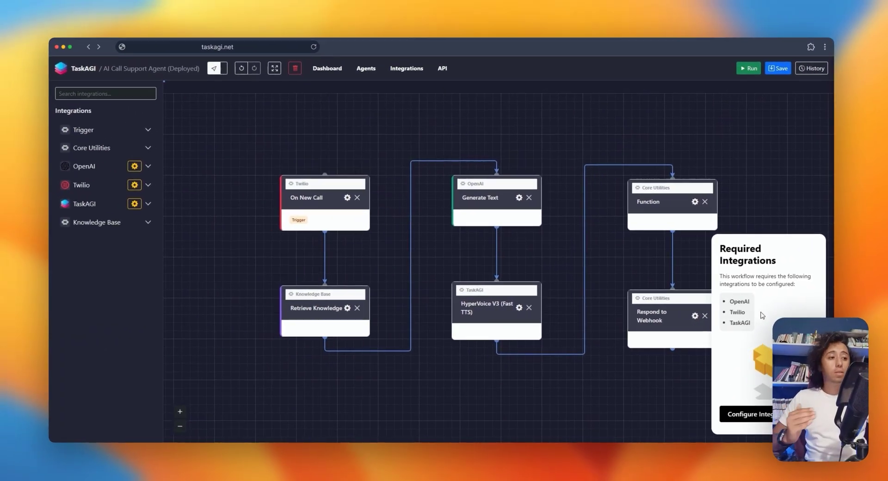
Step: Go to the workflow's required integrations and start connecting Twilio
{"action": "left_click", "coordinate": [766, 416]}
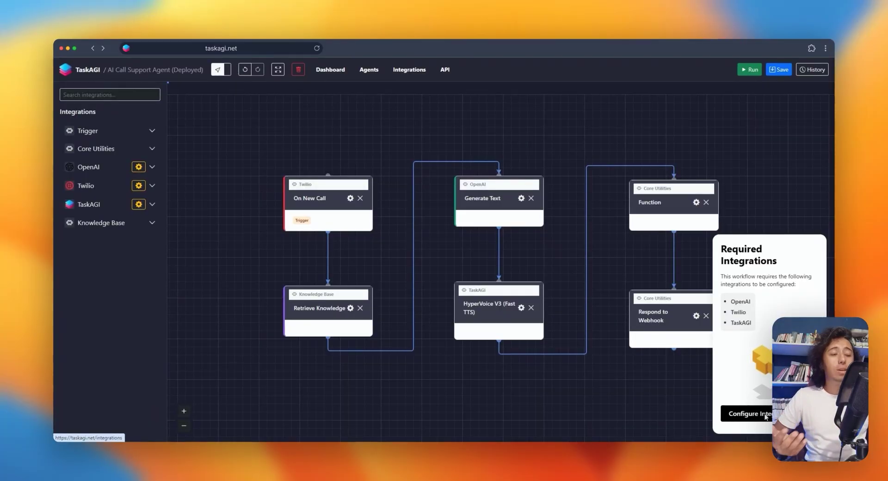
{"action": "scroll", "coordinate": [571, 273], "scroll_direction": "down", "scroll_amount": 10}
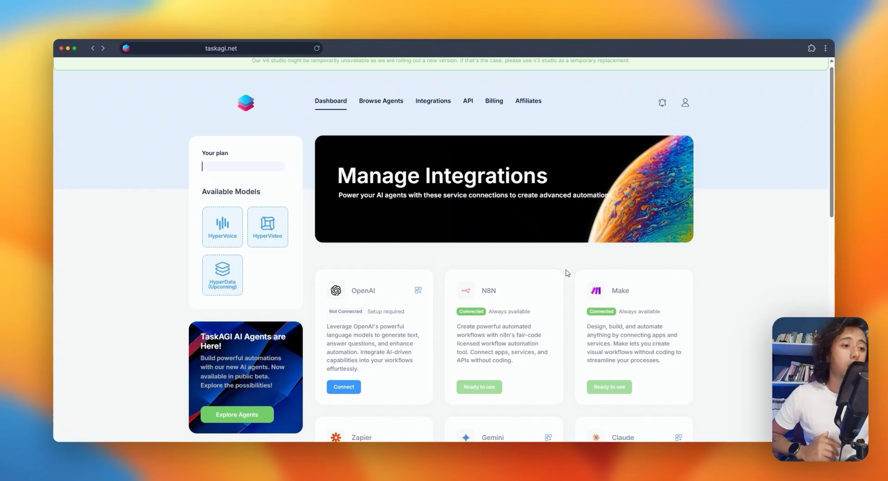
{"action": "scroll", "coordinate": [526, 262], "scroll_direction": "down", "scroll_amount": 2}
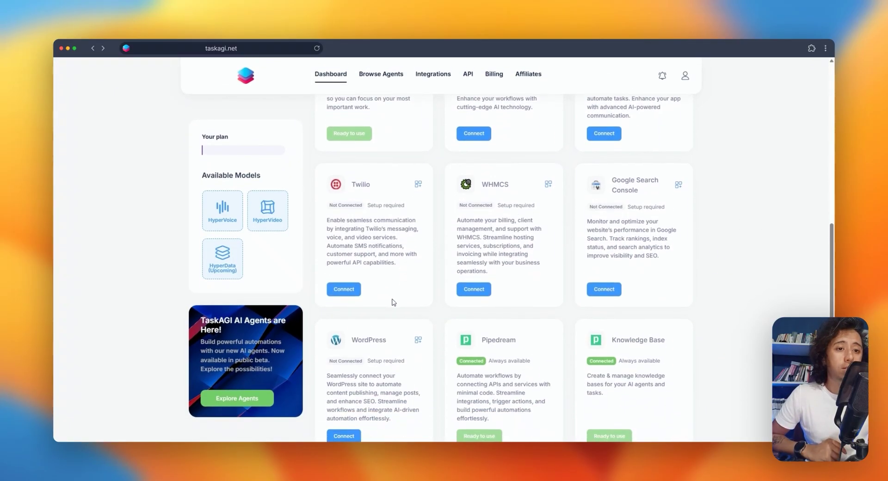
{"action": "left_click", "coordinate": [353, 292]}
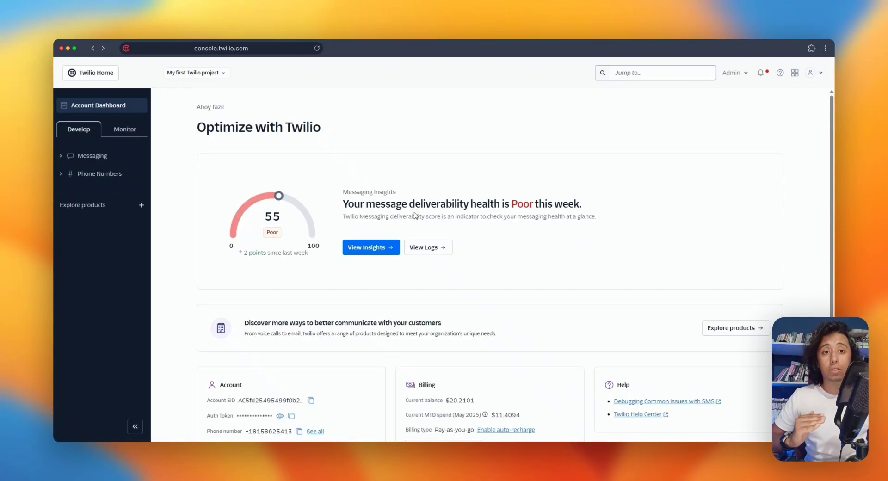
Step: Examine the account credentials in the Twilio console and the matching fields of TaskAGI's new Twilio instance form
{"action": "scroll", "coordinate": [403, 250], "scroll_direction": "down", "scroll_amount": 2}
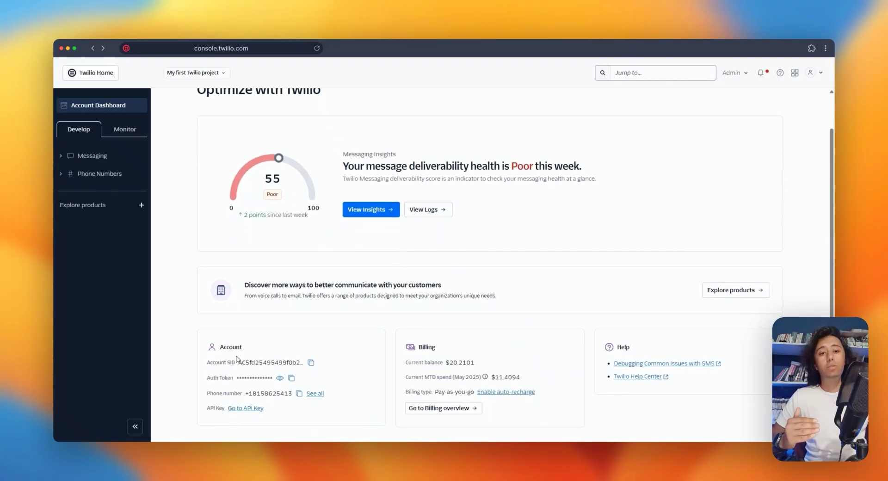
{"action": "left_click_drag", "start_coordinate": [219, 350], "coordinate": [286, 350]}
{"action": "left_click_drag", "start_coordinate": [380, 324], "coordinate": [329, 424]}
{"action": "left_click", "coordinate": [531, 437]}
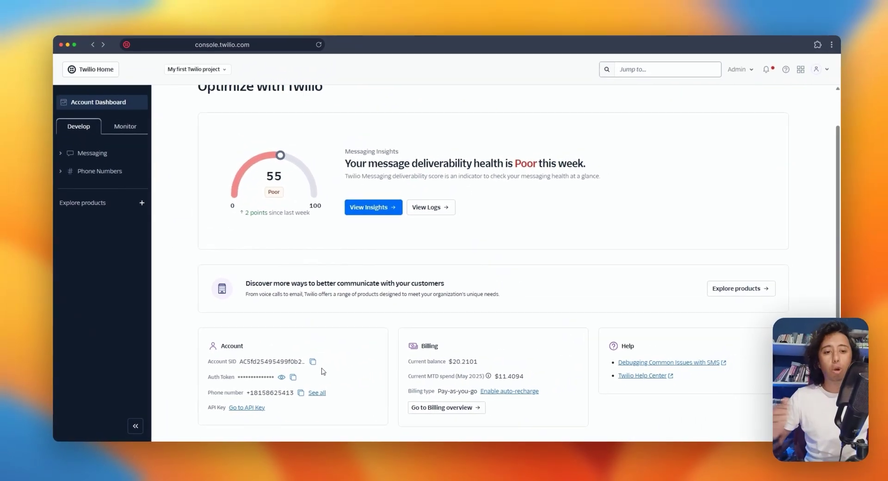
{"action": "key", "text": "Return"}
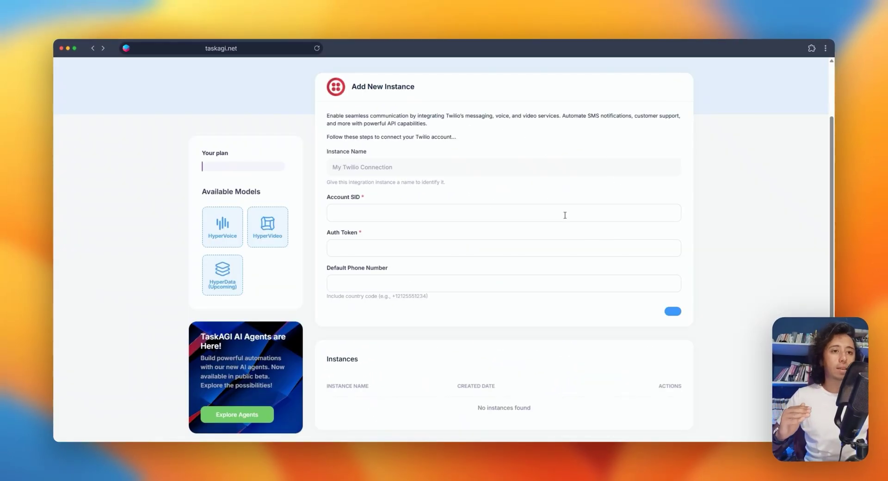
{"action": "scroll", "coordinate": [560, 245], "scroll_direction": "down", "scroll_amount": 4}
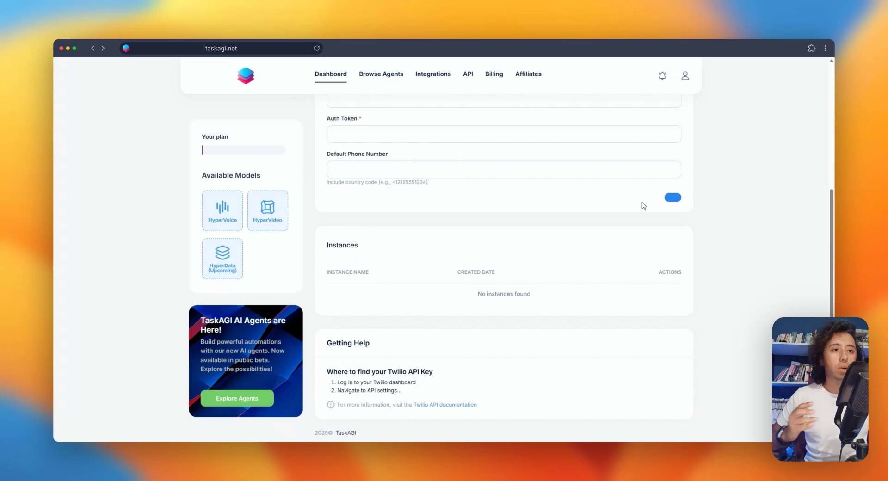
{"action": "scroll", "coordinate": [640, 204], "scroll_direction": "up", "scroll_amount": 5}
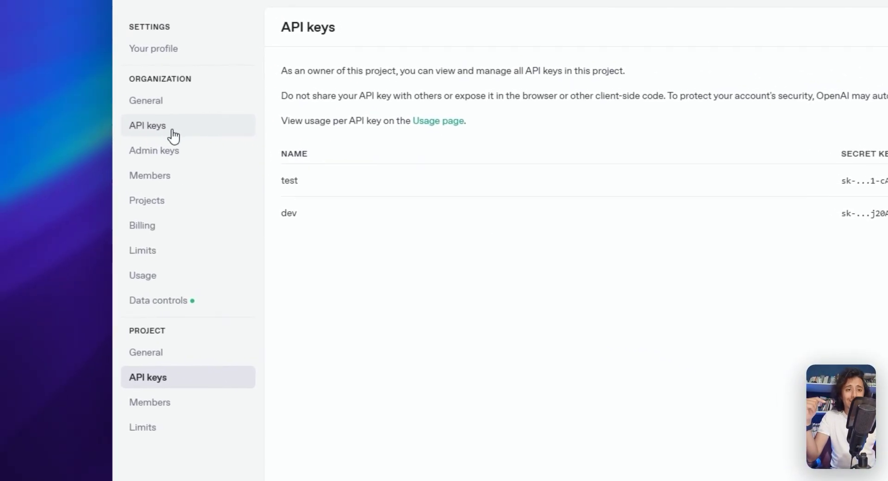
Step: Return to the TaskAGI dashboard and open the deployed AI Call Support Agent
{"action": "left_click", "coordinate": [745, 113]}
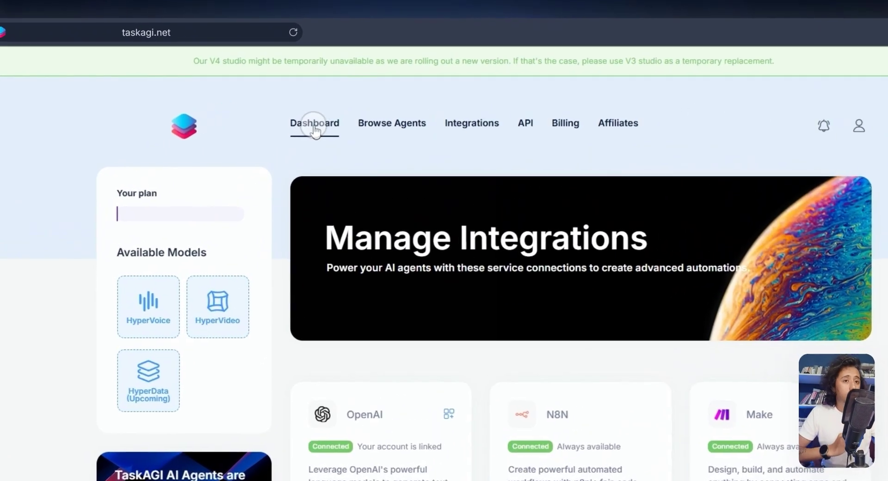
{"action": "scroll", "coordinate": [416, 371], "scroll_direction": "down", "scroll_amount": 5}
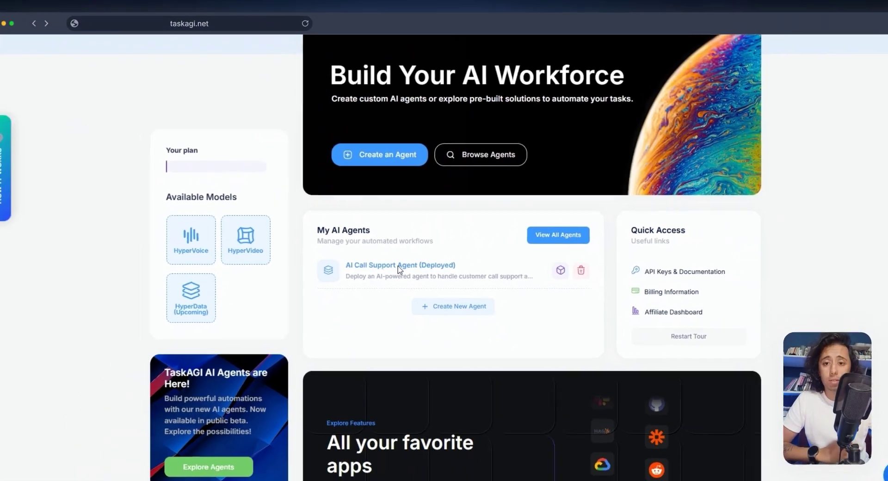
{"action": "left_click", "coordinate": [415, 321]}
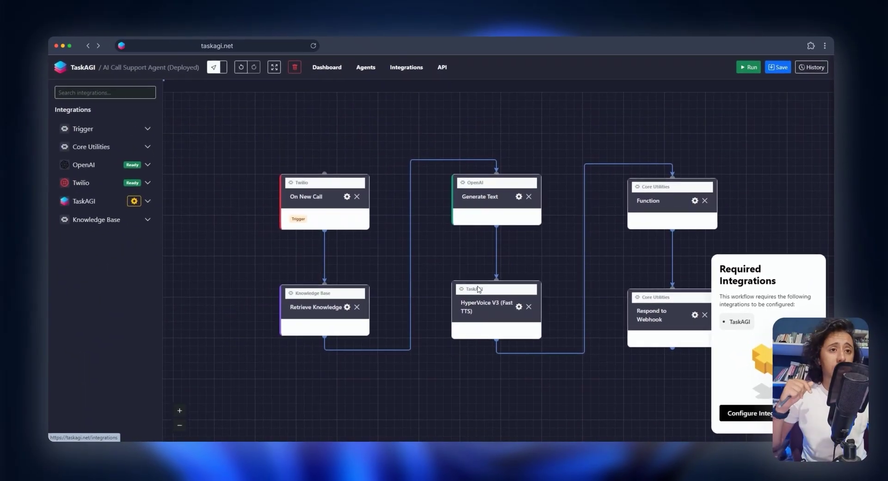
Step: Go to the remaining required integration and start connecting TaskAGI
{"action": "left_click", "coordinate": [640, 370]}
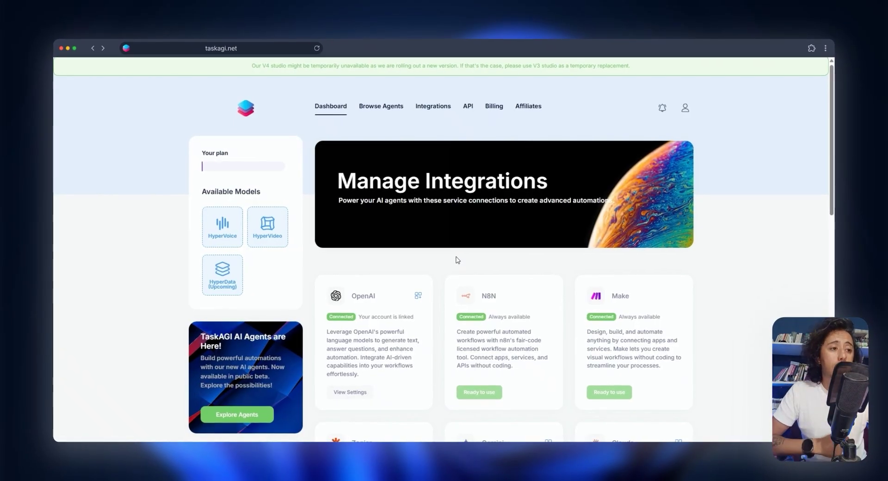
{"action": "scroll", "coordinate": [456, 260], "scroll_direction": "down", "scroll_amount": 10}
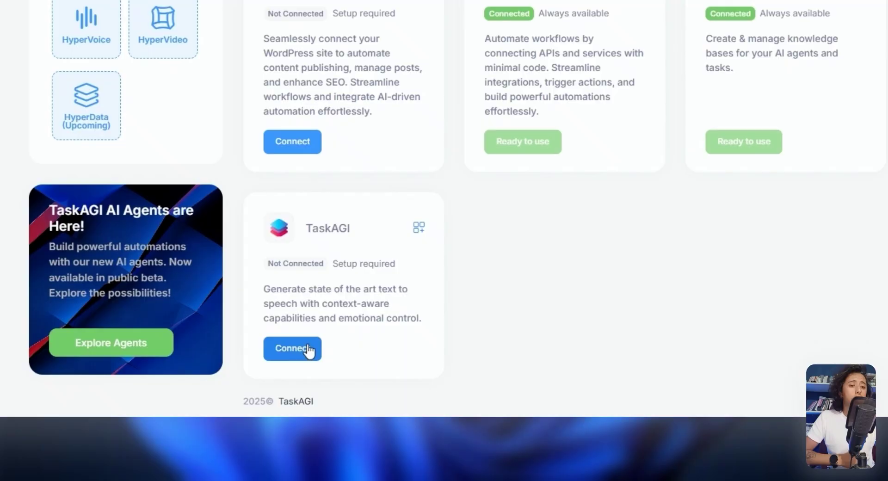
{"action": "left_click", "coordinate": [351, 402]}
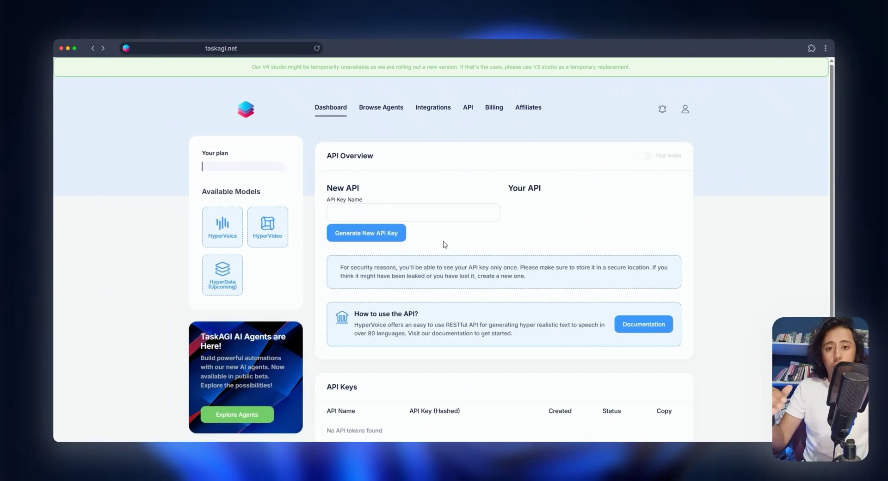
Step: Generate a new TaskAGI API key named "demo"
{"action": "left_click", "coordinate": [437, 218]}
{"action": "type", "text": "demo"}
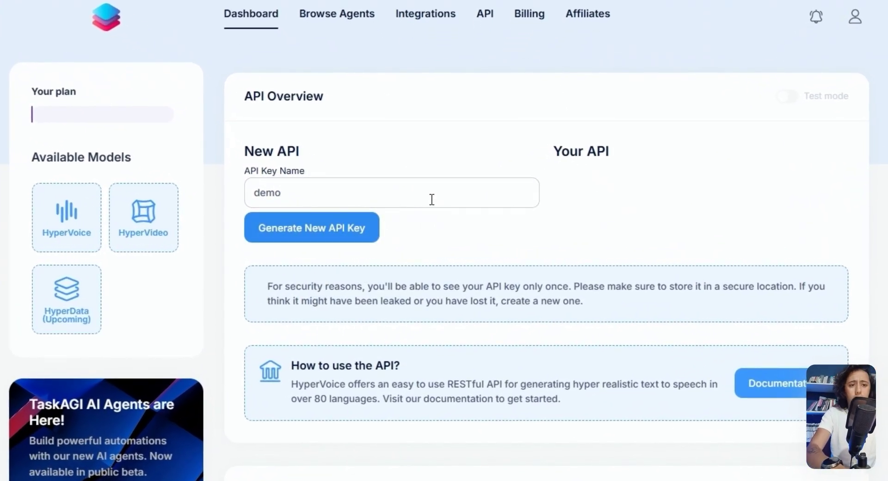
{"action": "left_click", "coordinate": [359, 235]}
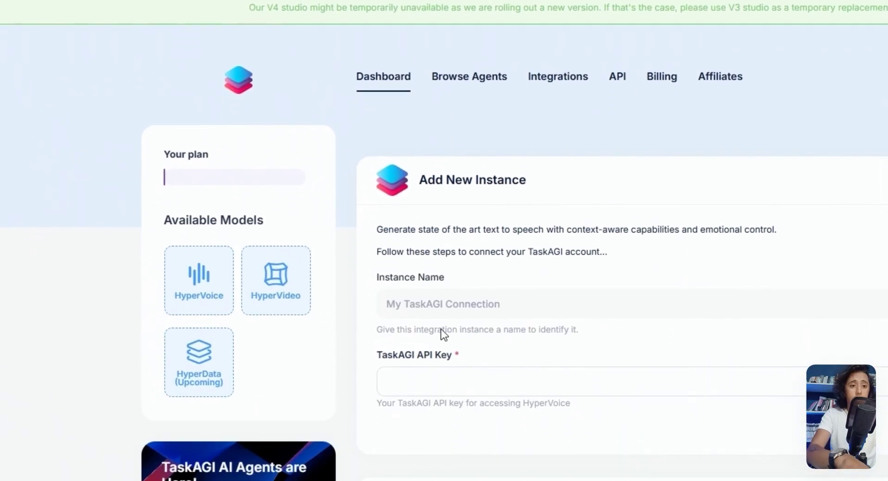
Step: Paste the TaskAGI API key into the new TaskAGI instance form and save the connection
{"action": "left_click", "coordinate": [462, 389]}
{"action": "key", "text": "ctrl+v"}
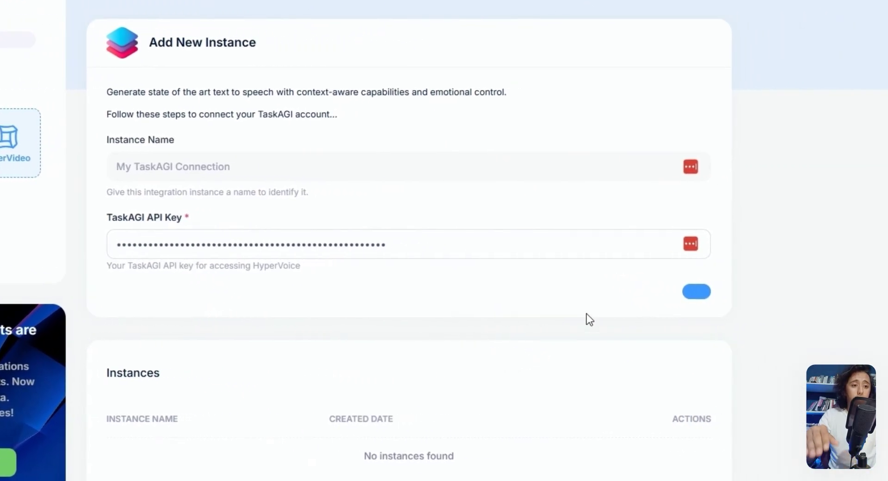
{"action": "left_click", "coordinate": [605, 294]}
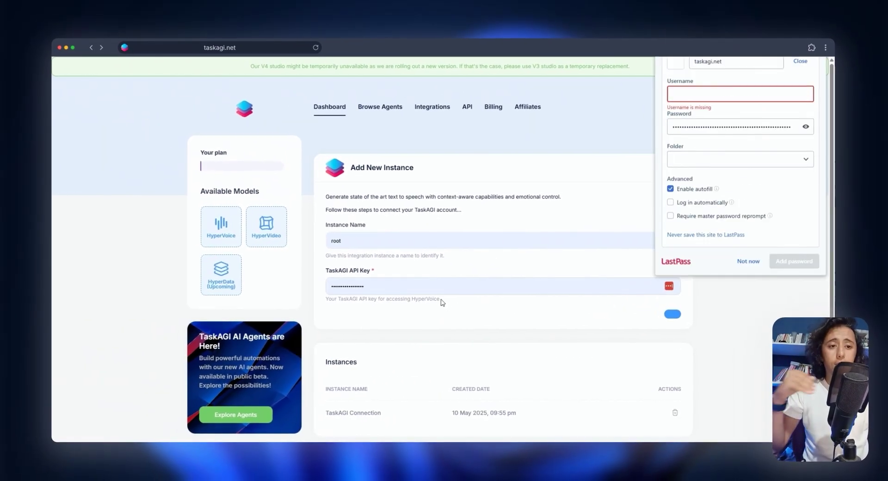
Step: Go back to the dashboard and reopen the AI Call Support Agent workflow
{"action": "scroll", "coordinate": [292, 123], "scroll_direction": "up", "scroll_amount": 3}
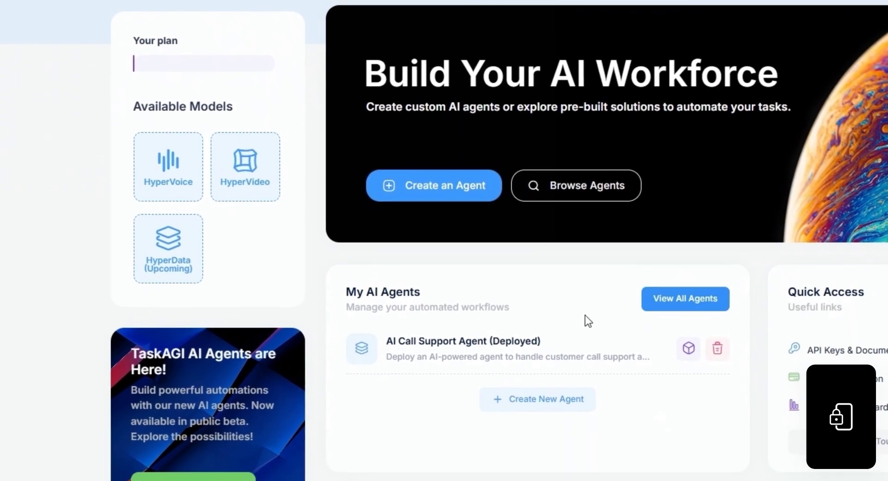
{"action": "left_click", "coordinate": [555, 348]}
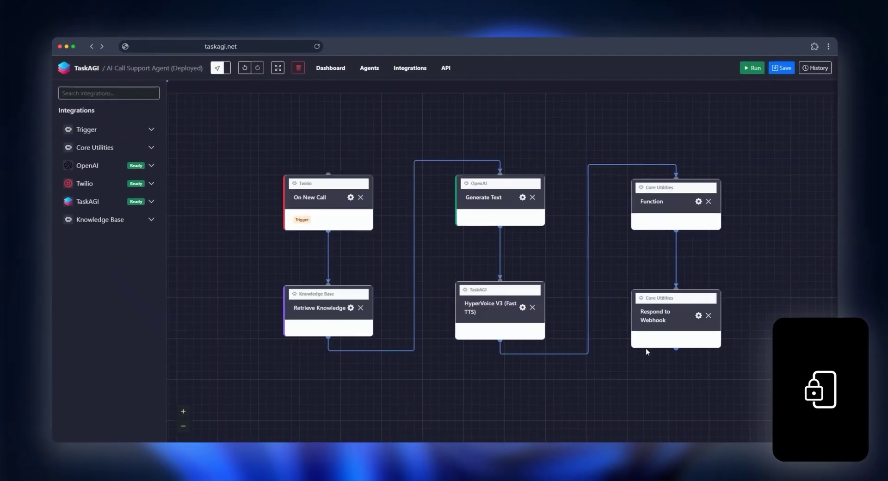
{"action": "left_click", "coordinate": [755, 131]}
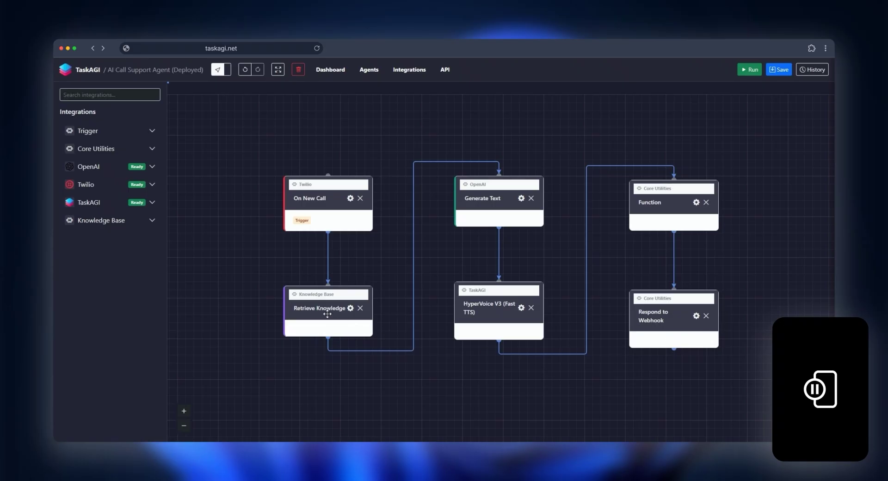
Step: Shift the Retrieve Knowledge node slightly left on the canvas and open its settings to review the knowledge content
{"action": "left_click_drag", "start_coordinate": [324, 311], "coordinate": [309, 311]}
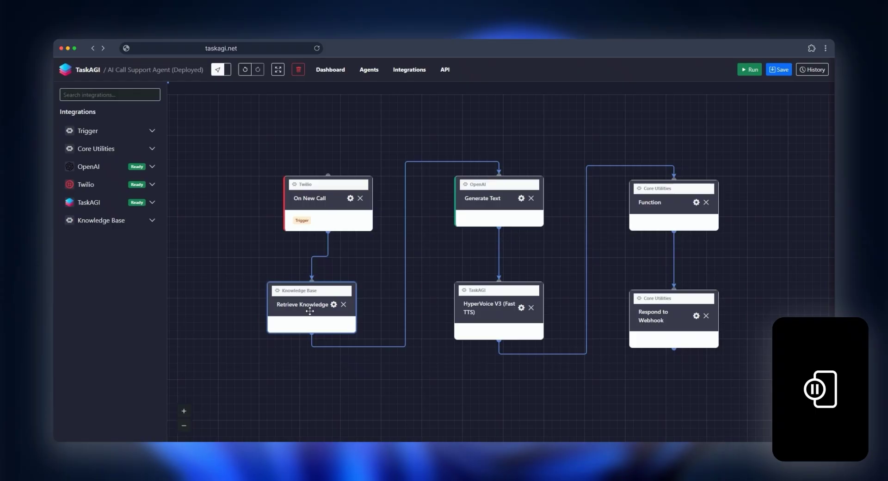
{"action": "left_click", "coordinate": [333, 305]}
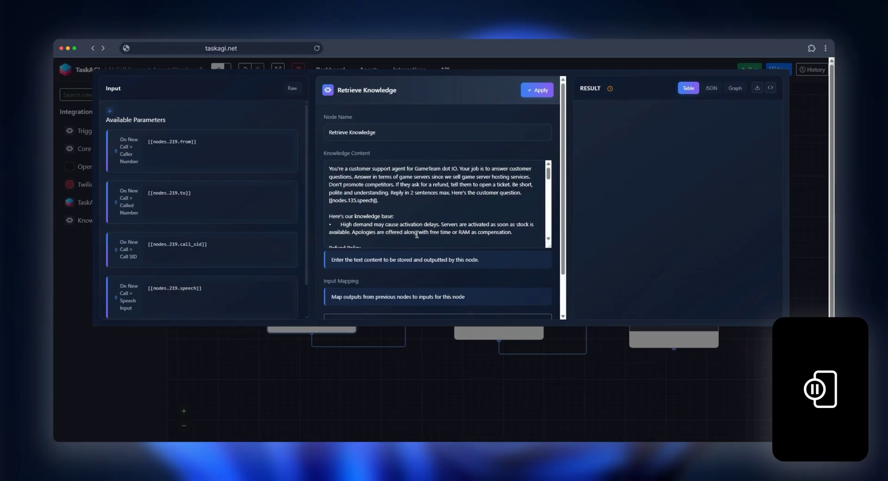
{"action": "scroll", "coordinate": [417, 235], "scroll_direction": "down", "scroll_amount": 3}
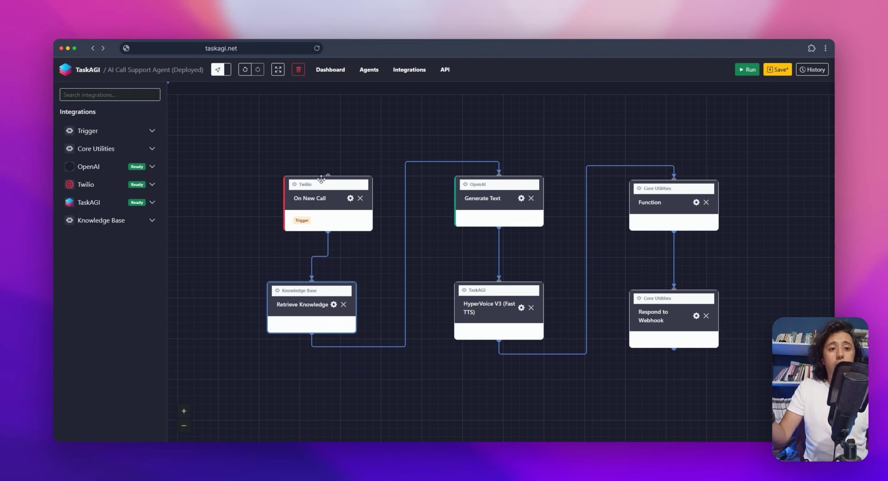
Step: Align the On New Call trigger node directly above Retrieve Knowledge and open its configuration
{"action": "left_click_drag", "start_coordinate": [326, 185], "coordinate": [311, 175]}
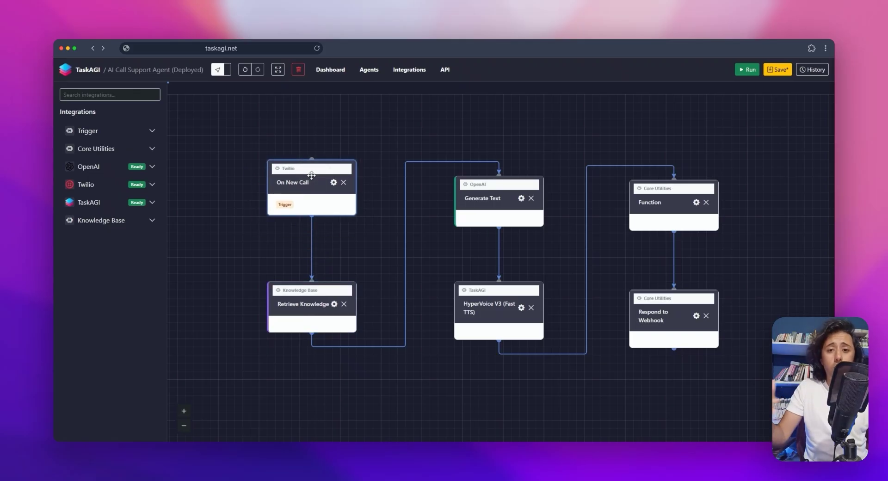
{"action": "left_click", "coordinate": [333, 184]}
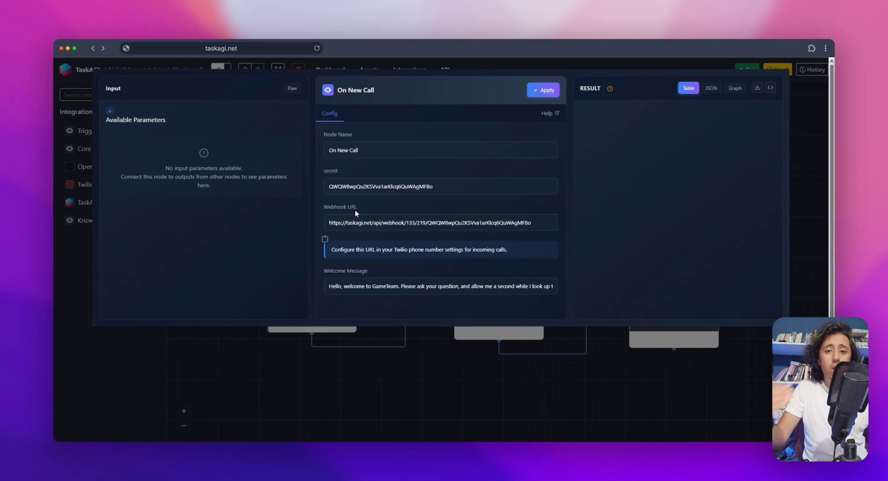
Step: Copy the full Webhook URL from the On New Call node's configuration
{"action": "left_click_drag", "start_coordinate": [393, 222], "coordinate": [521, 227]}
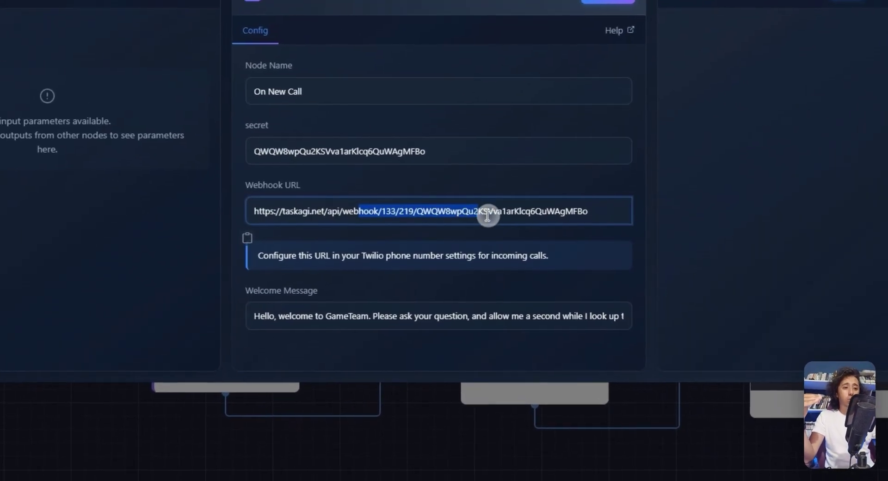
{"action": "left_click", "coordinate": [584, 212]}
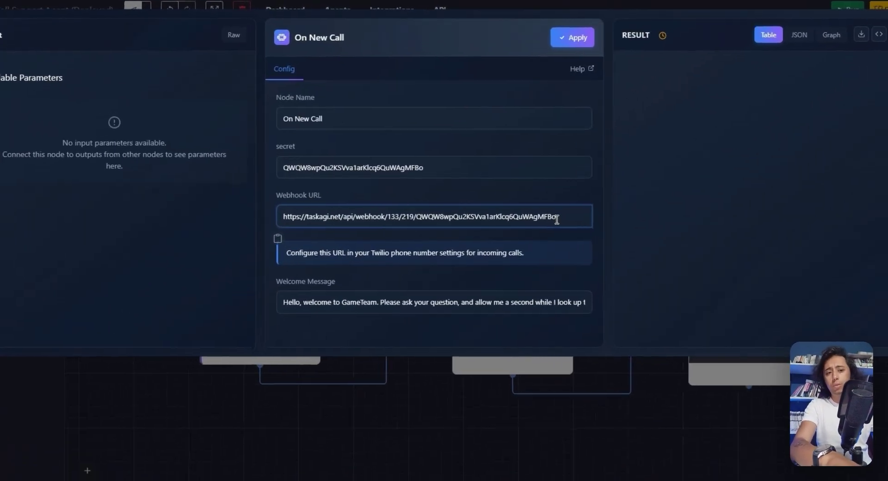
{"action": "triple_click", "coordinate": [532, 223]}
{"action": "key", "text": "ctrl+c"}
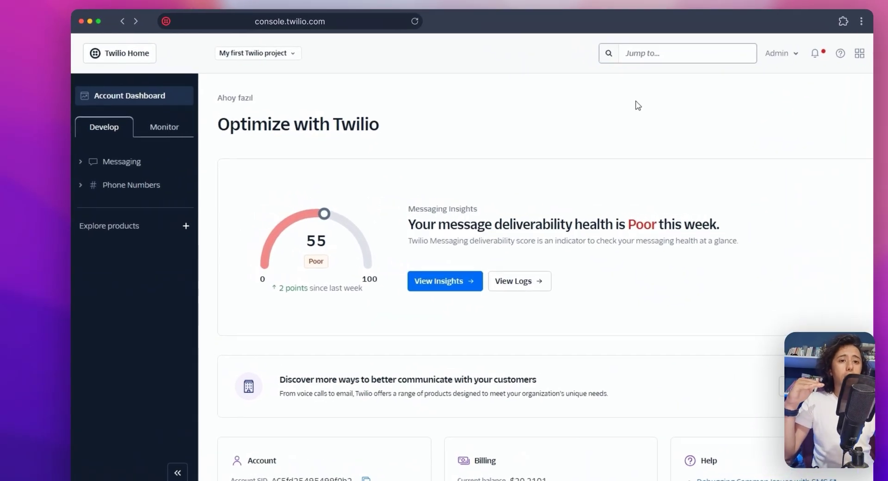
Step: Switch to the Twilio console and open the active phone number's configuration page
{"action": "left_click", "coordinate": [116, 174]}
{"action": "left_click", "coordinate": [229, 193]}
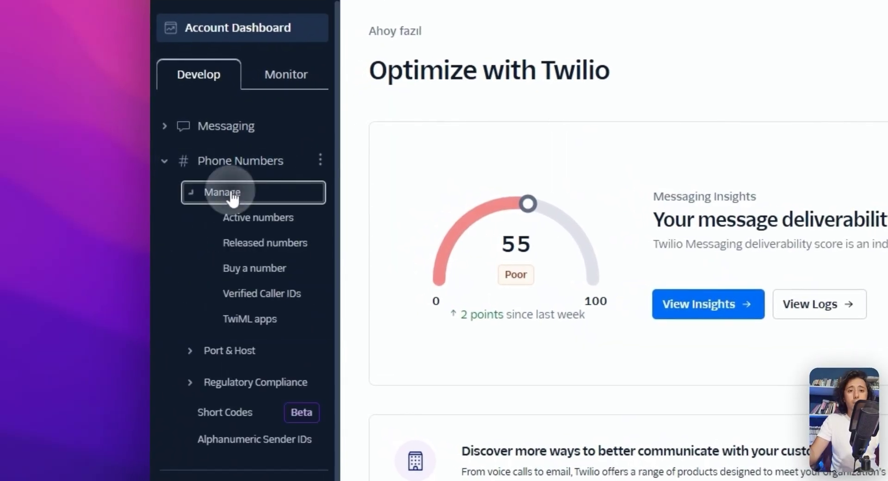
{"action": "left_click", "coordinate": [254, 226]}
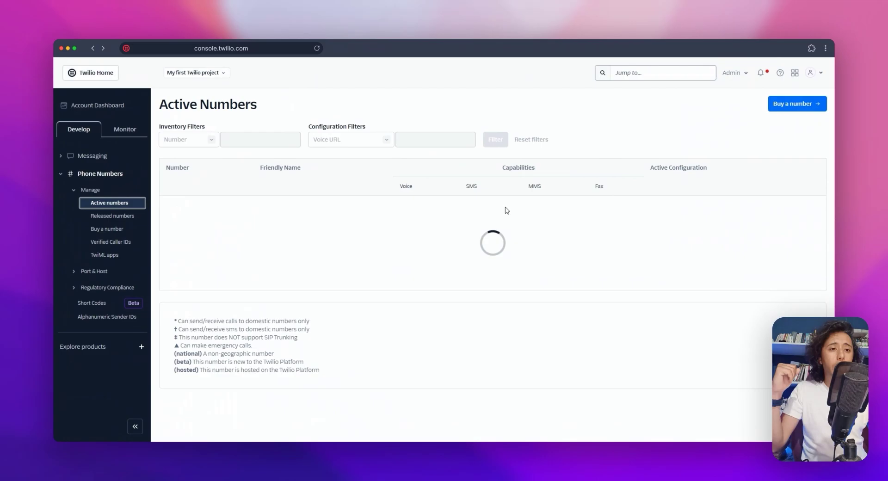
{"action": "left_click", "coordinate": [191, 205]}
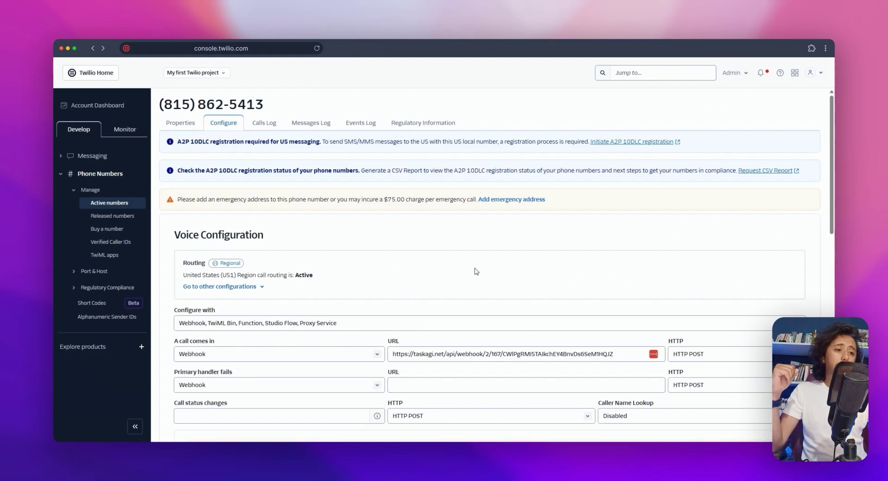
Step: In the phone number's Voice Configuration, choose Webhook as the handler for when a call comes in
{"action": "scroll", "coordinate": [477, 271], "scroll_direction": "down", "scroll_amount": 3}
{"action": "scroll", "coordinate": [367, 232], "scroll_direction": "down", "scroll_amount": 3}
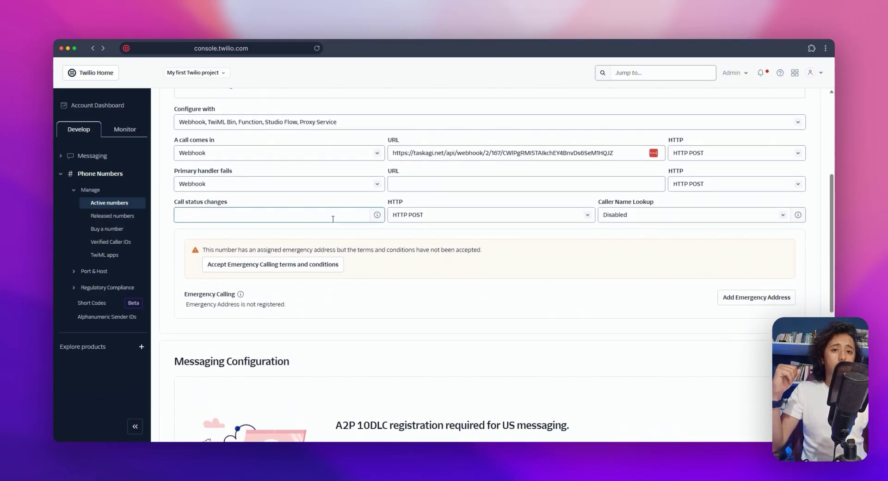
{"action": "scroll", "coordinate": [331, 218], "scroll_direction": "up", "scroll_amount": 3}
{"action": "left_click_drag", "start_coordinate": [180, 114], "coordinate": [198, 114]}
{"action": "left_click_drag", "start_coordinate": [279, 127], "coordinate": [320, 128]}
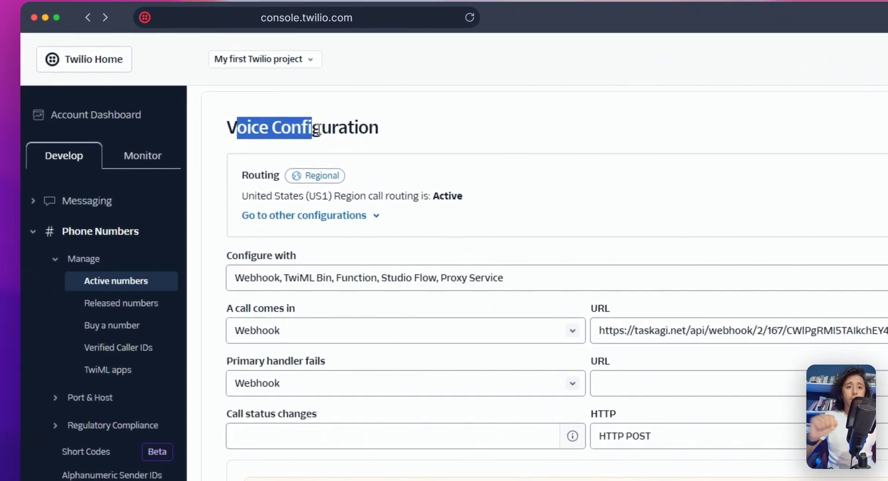
{"action": "left_click", "coordinate": [319, 130]}
{"action": "scroll", "coordinate": [331, 264], "scroll_direction": "down", "scroll_amount": 3}
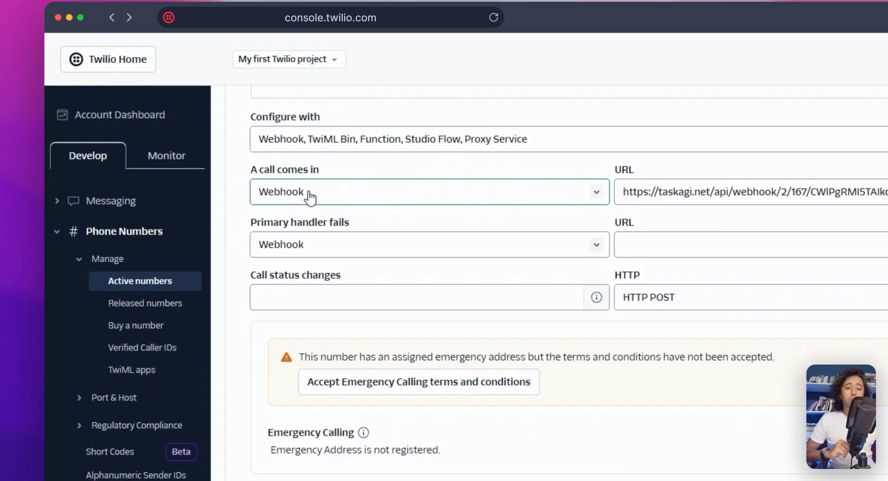
{"action": "left_click_drag", "start_coordinate": [260, 170], "coordinate": [376, 169]}
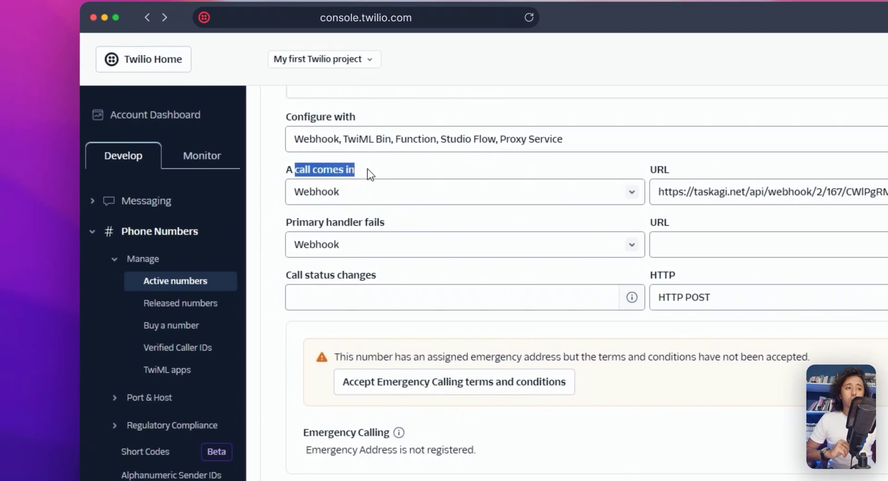
{"action": "left_click", "coordinate": [367, 174]}
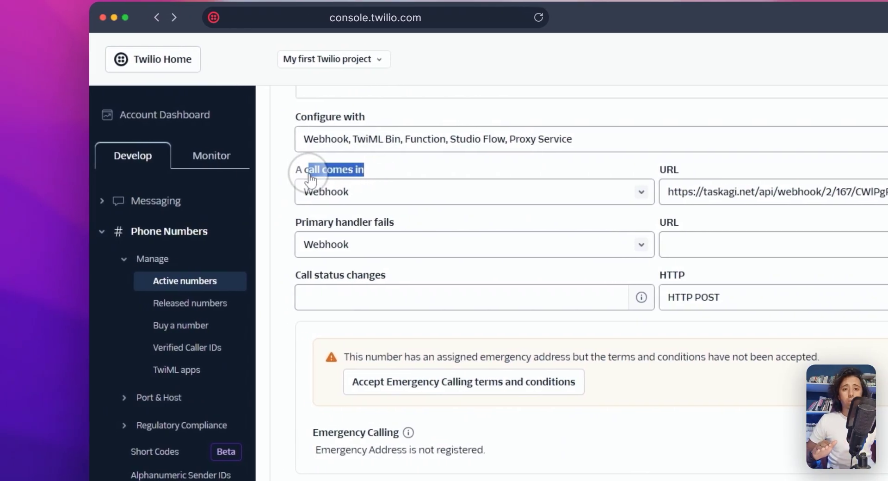
{"action": "left_click", "coordinate": [366, 194]}
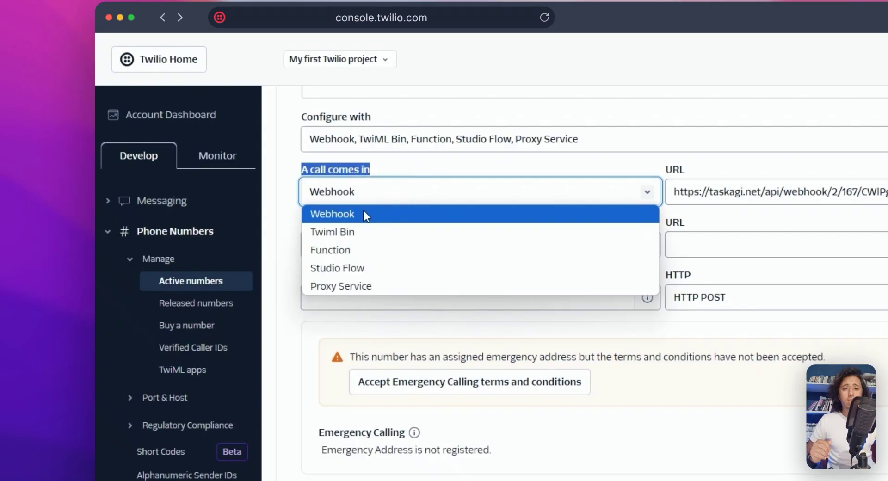
{"action": "left_click", "coordinate": [363, 215]}
Step: Replace the incoming-call URL with the copied TaskAGI webhook URL, and undo the replacement
{"action": "left_click", "coordinate": [823, 192]}
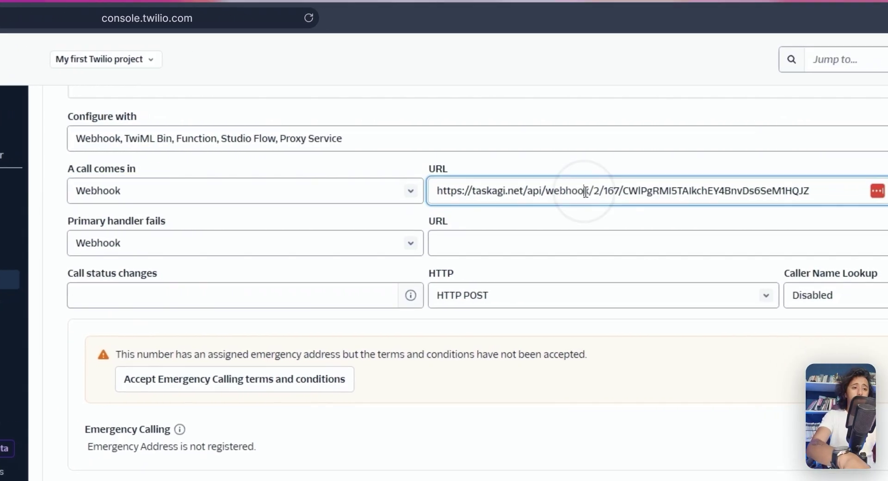
{"action": "key", "text": "ctrl+a"}
{"action": "key", "text": "ctrl+v"}
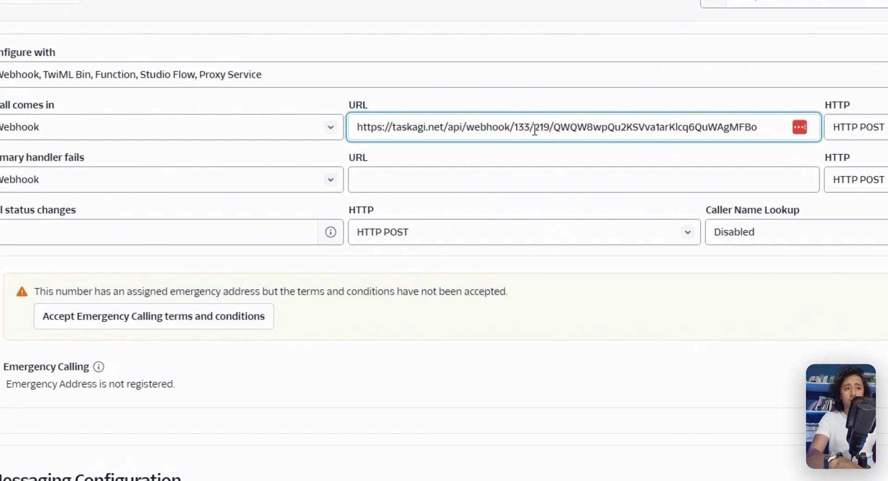
{"action": "key", "text": "ctrl+z"}
Step: Check the HTTP method options for incoming calls and review the rest of the number's configuration page
{"action": "left_click", "coordinate": [708, 130]}
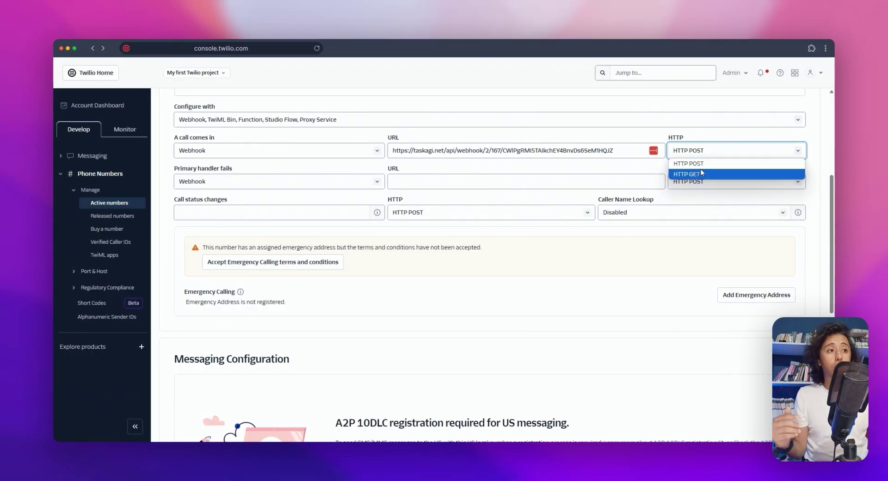
{"action": "left_click", "coordinate": [687, 243]}
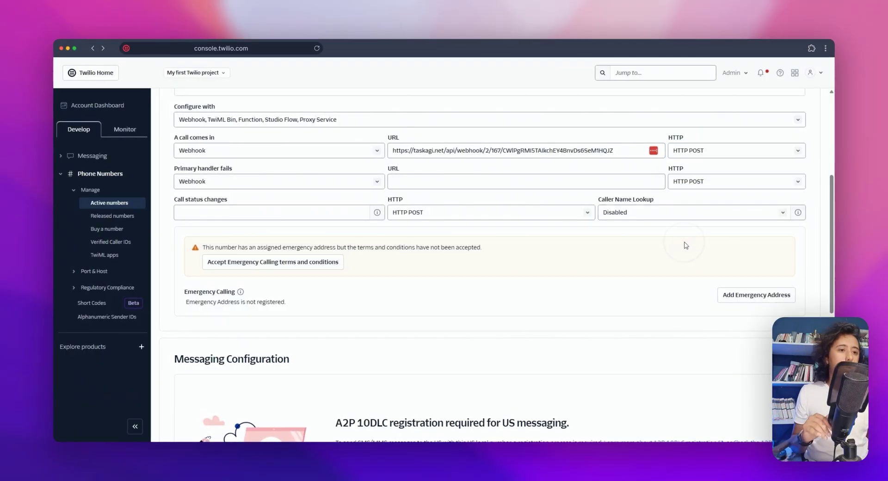
{"action": "scroll", "coordinate": [535, 239], "scroll_direction": "down", "scroll_amount": 7}
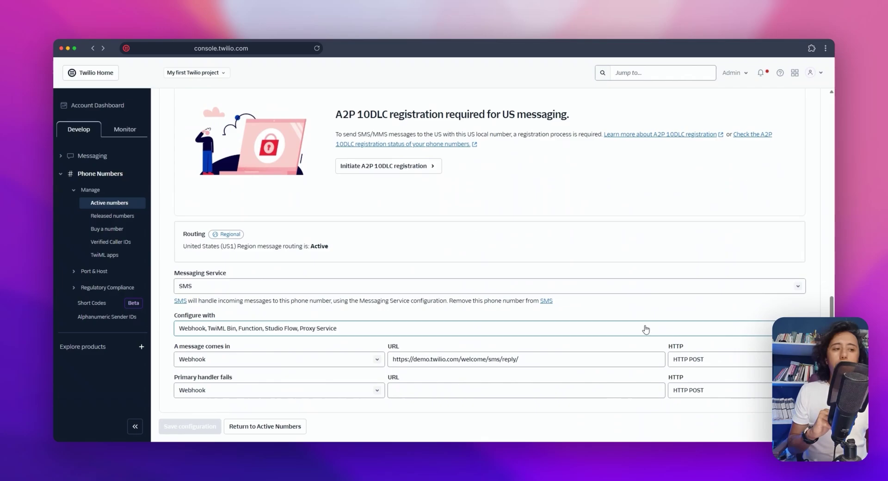
{"action": "scroll", "coordinate": [323, 401], "scroll_direction": "up", "scroll_amount": 5}
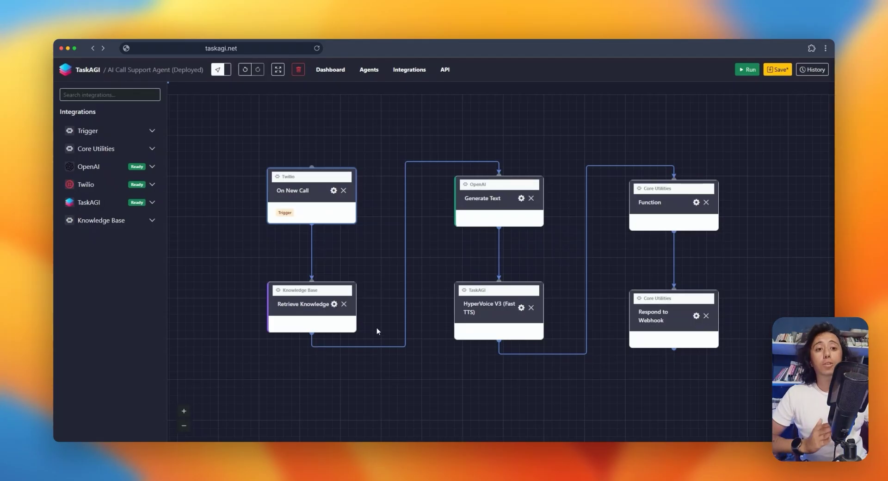
Step: In TaskAGI's Retrieve Knowledge node, replace the customer question variable with the Caller Number parameter [[nodes.219.from]] and apply the change
{"action": "left_click", "coordinate": [334, 305]}
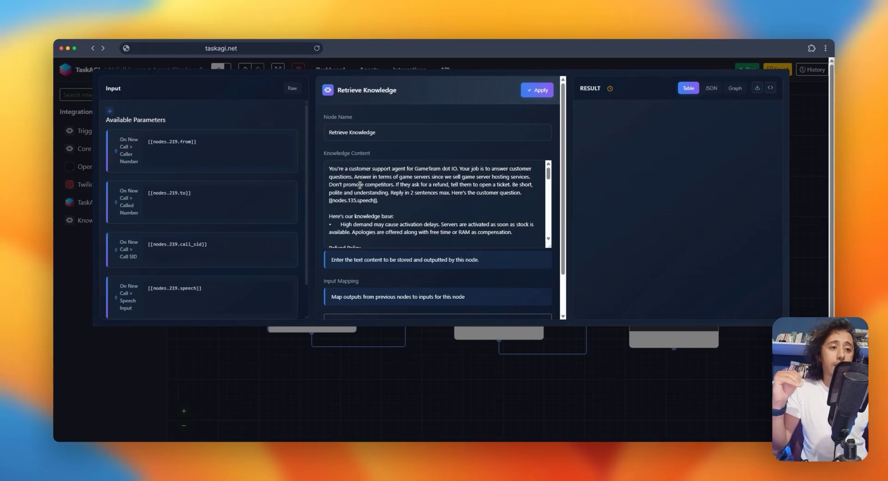
{"action": "scroll", "coordinate": [381, 192], "scroll_direction": "down", "scroll_amount": 4}
{"action": "scroll", "coordinate": [385, 210], "scroll_direction": "up", "scroll_amount": 5}
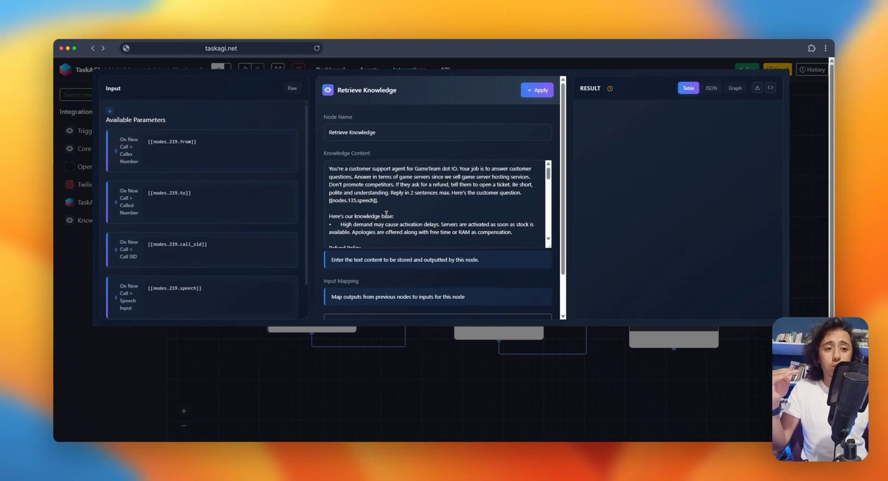
{"action": "left_click", "coordinate": [366, 201]}
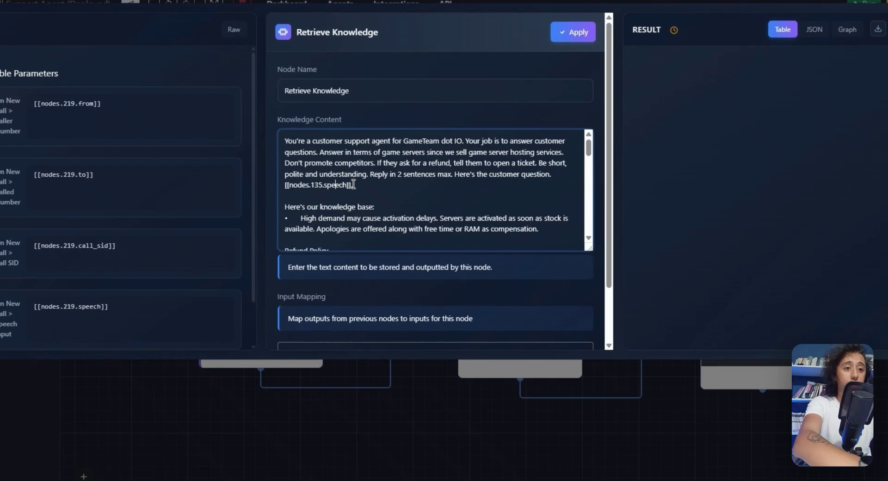
{"action": "left_click_drag", "start_coordinate": [378, 202], "coordinate": [332, 202]}
{"action": "left_click_drag", "start_coordinate": [303, 173], "coordinate": [299, 173]}
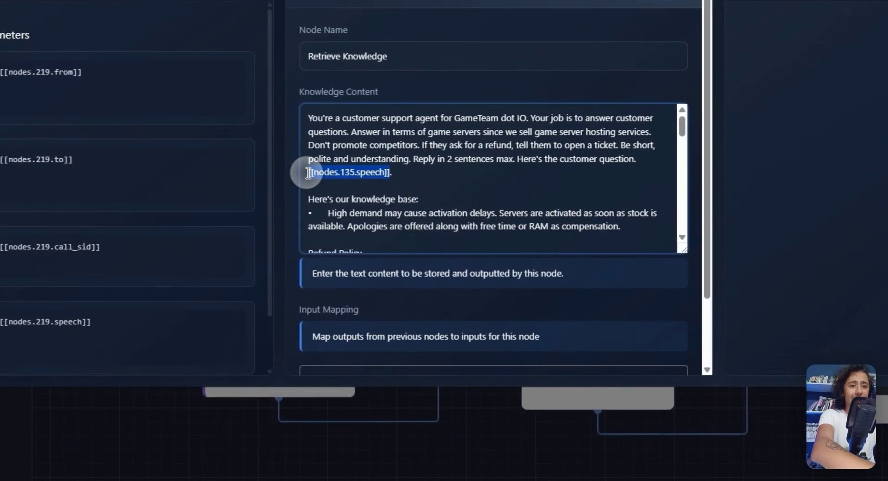
{"action": "key", "text": "BackSpace"}
{"action": "left_click_drag", "start_coordinate": [313, 141], "coordinate": [778, 199]}
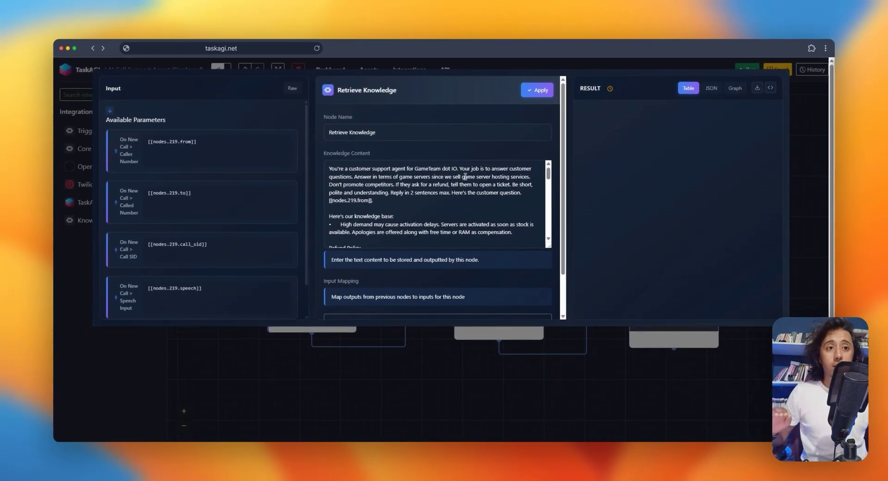
{"action": "left_click", "coordinate": [532, 94]}
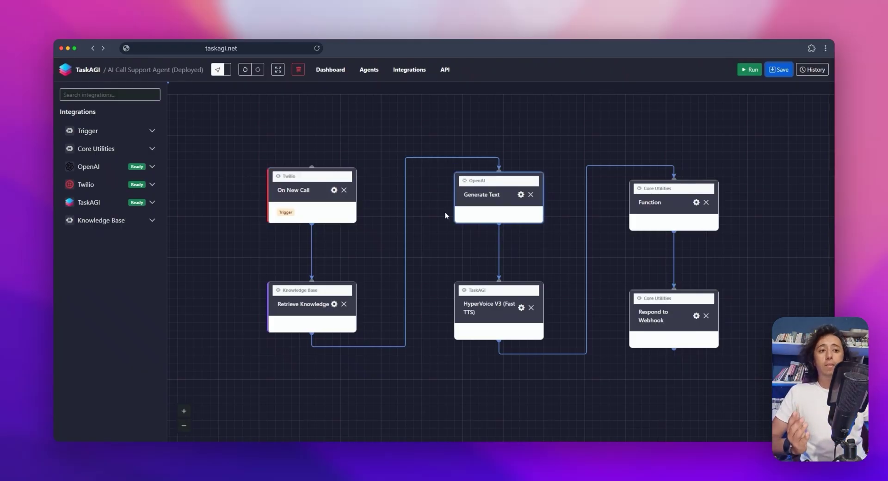
Step: Review the Generate Text node's prompt and available models, and close its settings without changing the model
{"action": "left_click", "coordinate": [520, 195]}
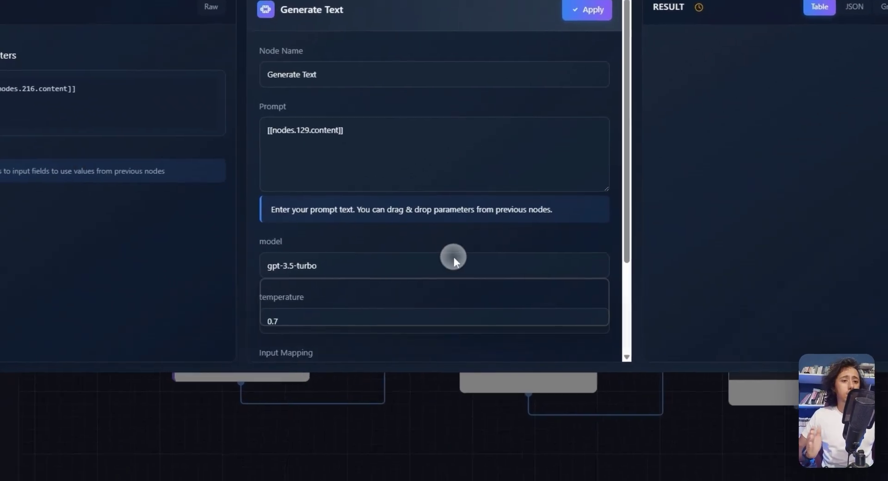
{"action": "left_click", "coordinate": [449, 257]}
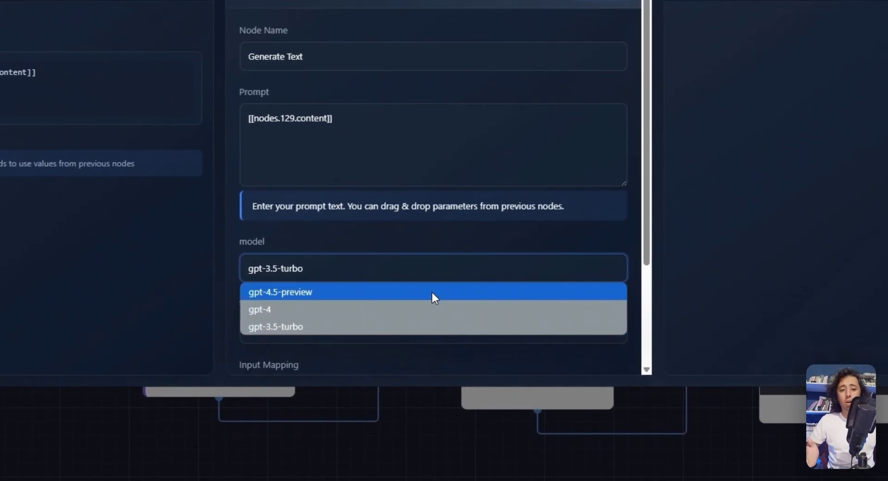
{"action": "left_click", "coordinate": [165, 283]}
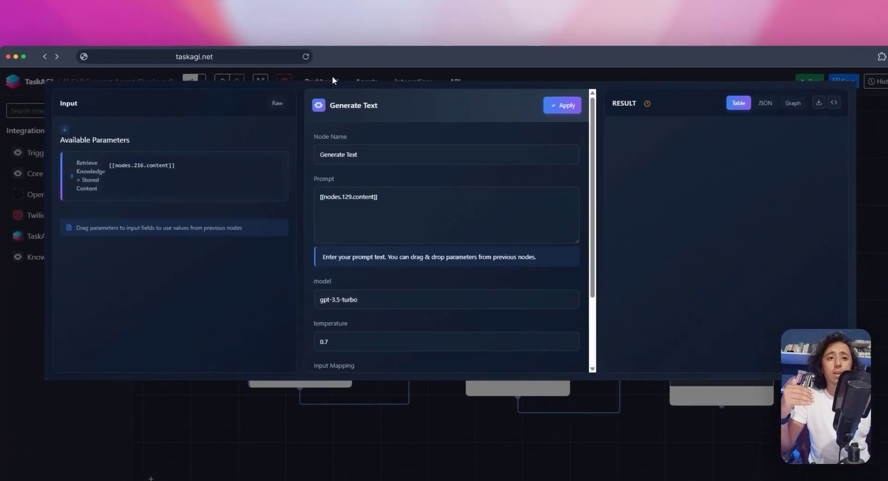
{"action": "left_click", "coordinate": [332, 75]}
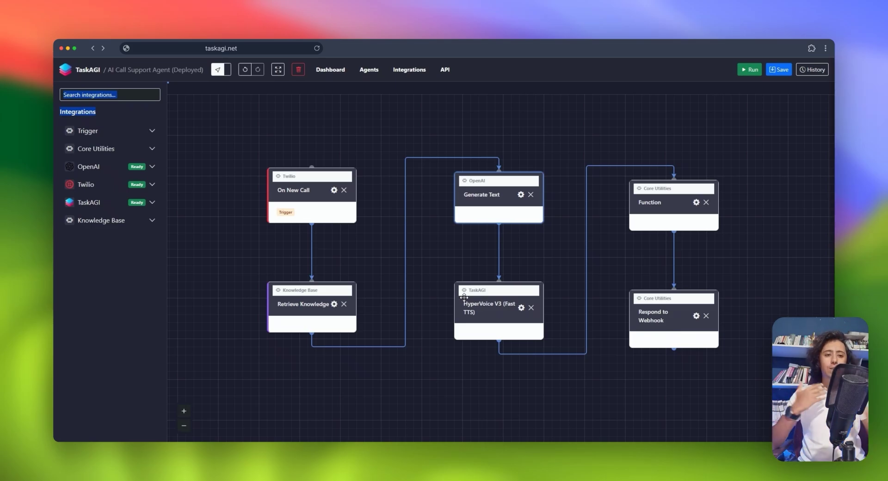
Step: Set the HyperVoice V3 (Fast TTS) node's gen_text to the Generate Text output [[nodes.217.content]]
{"action": "left_click", "coordinate": [496, 305]}
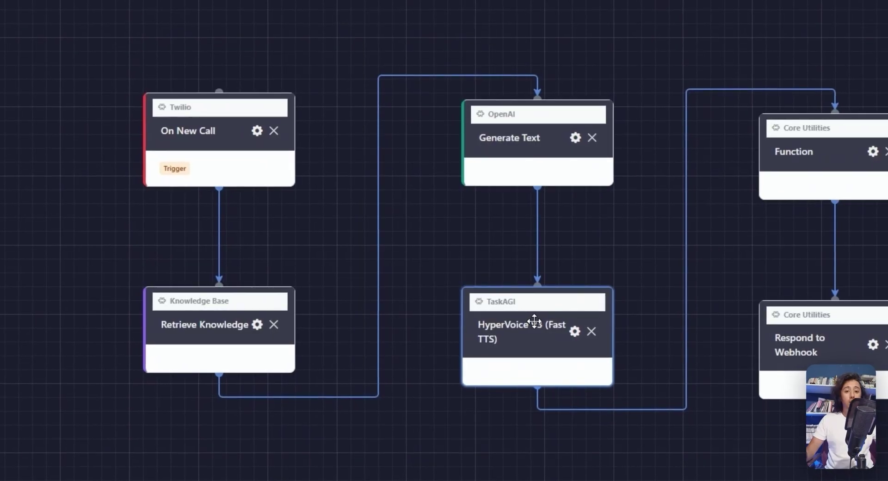
{"action": "left_click", "coordinate": [575, 329]}
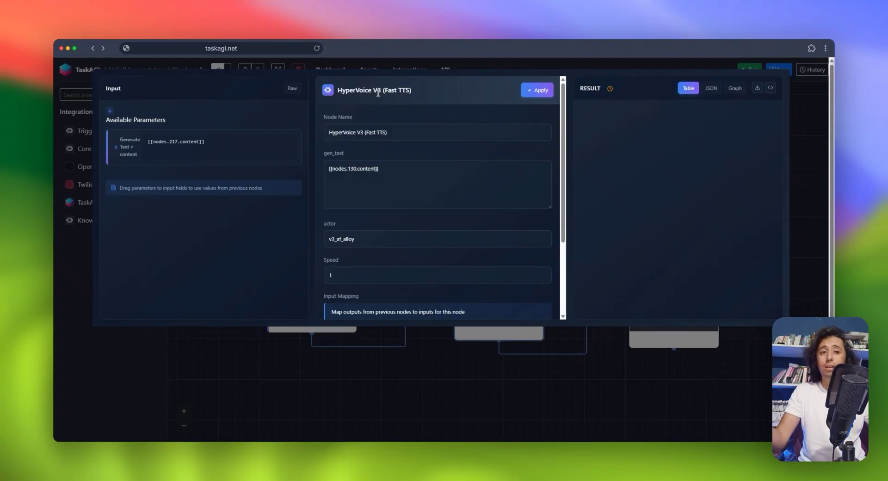
{"action": "left_click_drag", "start_coordinate": [358, 89], "coordinate": [381, 89]}
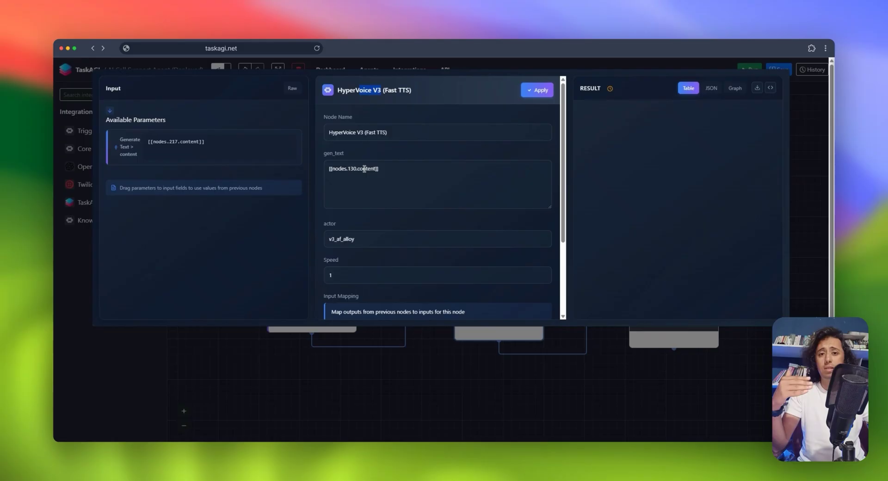
{"action": "left_click", "coordinate": [361, 206]}
{"action": "key", "text": "ctrl+a"}
{"action": "key", "text": "BackSpace"}
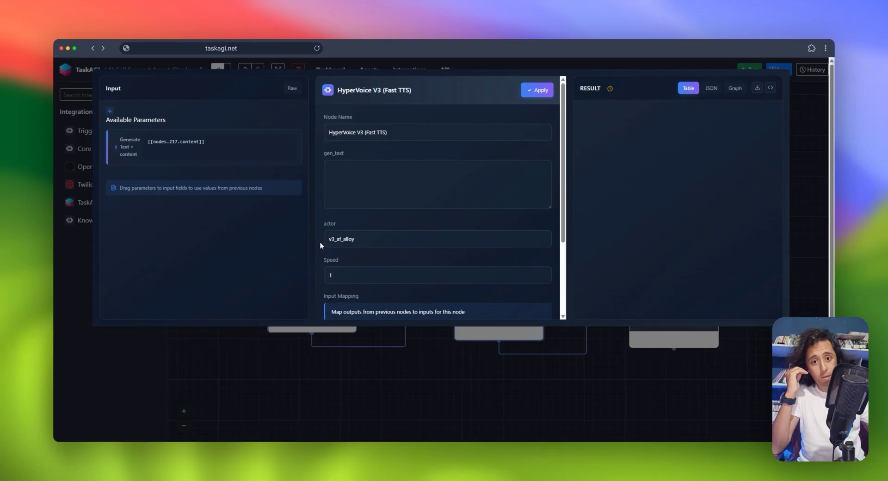
{"action": "mouse_move", "coordinate": [258, 150]}
{"action": "left_mouse_down"}
{"action": "mouse_move", "coordinate": [241, 149]}
{"action": "mouse_move", "coordinate": [271, 151]}
{"action": "left_mouse_up"}
{"action": "left_click_drag", "start_coordinate": [362, 126], "coordinate": [583, 188]}
{"action": "left_click", "coordinate": [584, 187]}
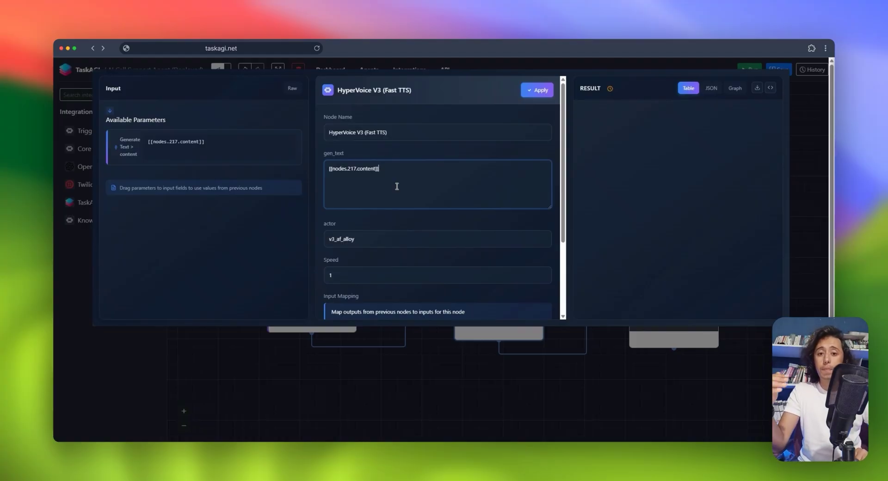
Step: Examine the available voice actors for the HyperVoice V3 node, keeping v3_af_alloy
{"action": "scroll", "coordinate": [408, 216], "scroll_direction": "down", "scroll_amount": 3}
{"action": "left_click", "coordinate": [375, 161]}
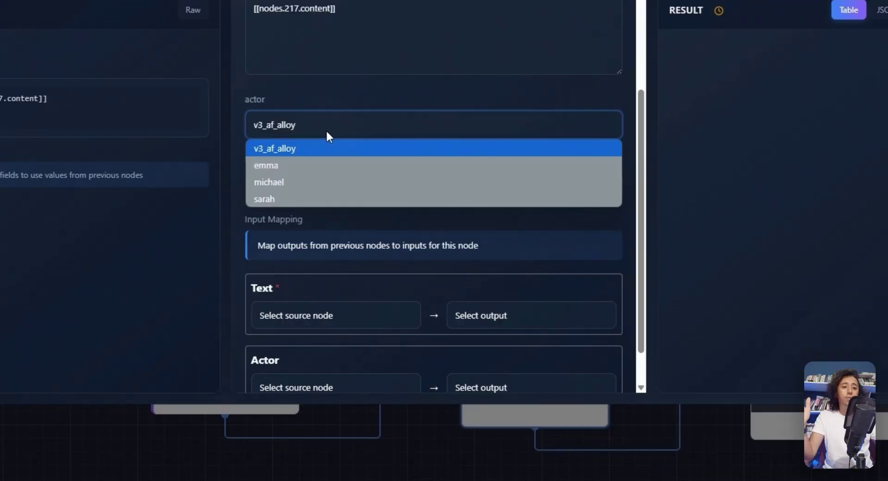
{"action": "left_click", "coordinate": [374, 161]}
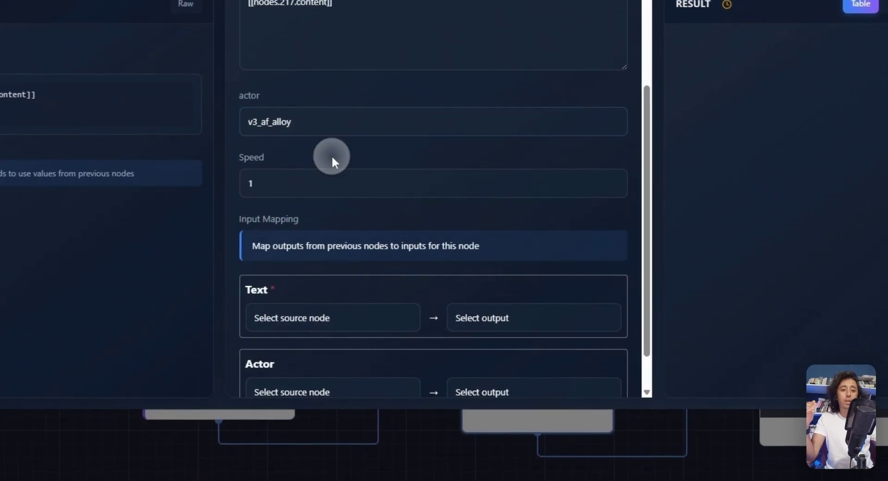
Step: Close the HyperVoice V3 node's settings and list the nodes available in the OpenAI integration
{"action": "scroll", "coordinate": [335, 185], "scroll_direction": "up", "scroll_amount": 3}
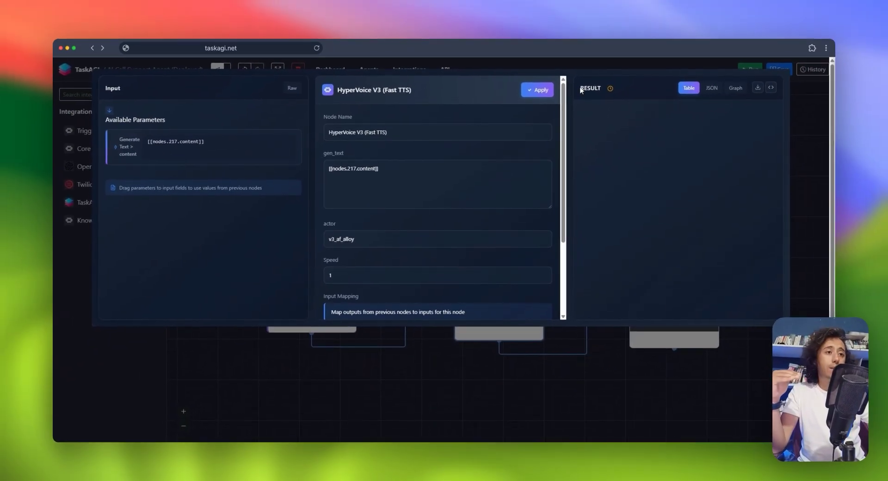
{"action": "key", "text": "Escape"}
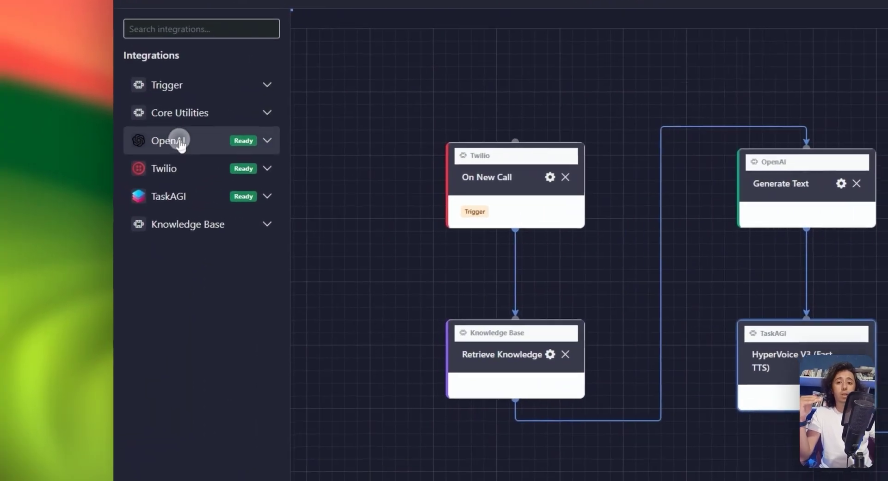
{"action": "left_click", "coordinate": [116, 166]}
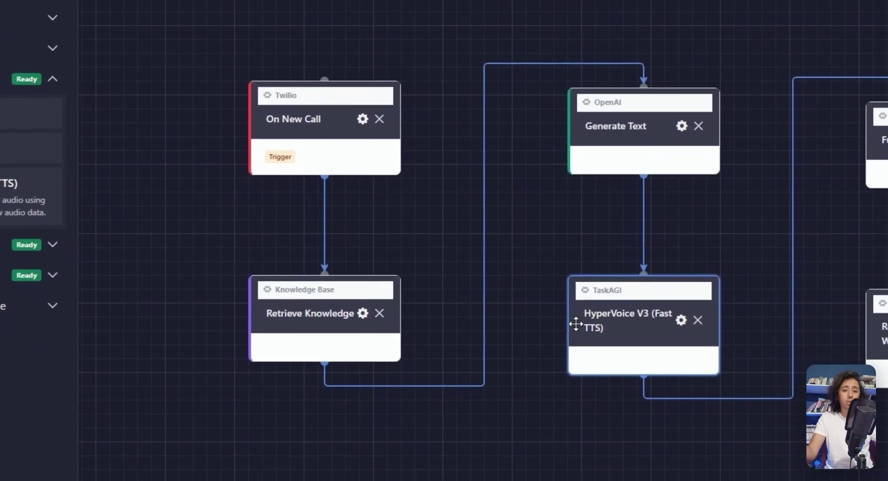
Step: Reposition the HyperVoice V3 and Function nodes slightly on the workflow canvas
{"action": "left_click_drag", "start_coordinate": [588, 323], "coordinate": [632, 334]}
{"action": "mouse_move", "coordinate": [578, 308]}
{"action": "left_mouse_down"}
{"action": "mouse_move", "coordinate": [581, 320]}
{"action": "mouse_move", "coordinate": [559, 311]}
{"action": "mouse_move", "coordinate": [546, 321]}
{"action": "mouse_move", "coordinate": [563, 301]}
{"action": "left_mouse_up"}
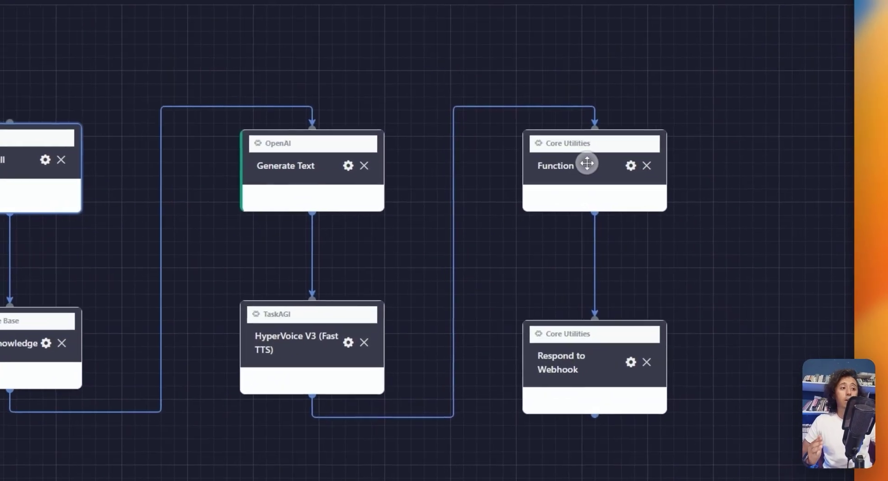
{"action": "left_click_drag", "start_coordinate": [672, 194], "coordinate": [687, 187]}
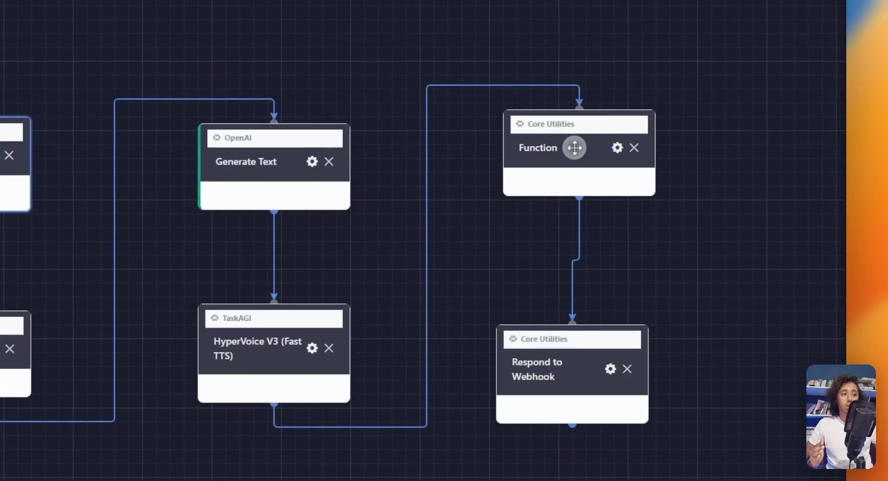
Step: Examine the Function node's JavaScript code, especially its webhookUrl value, and close the settings without changes
{"action": "left_click", "coordinate": [638, 148]}
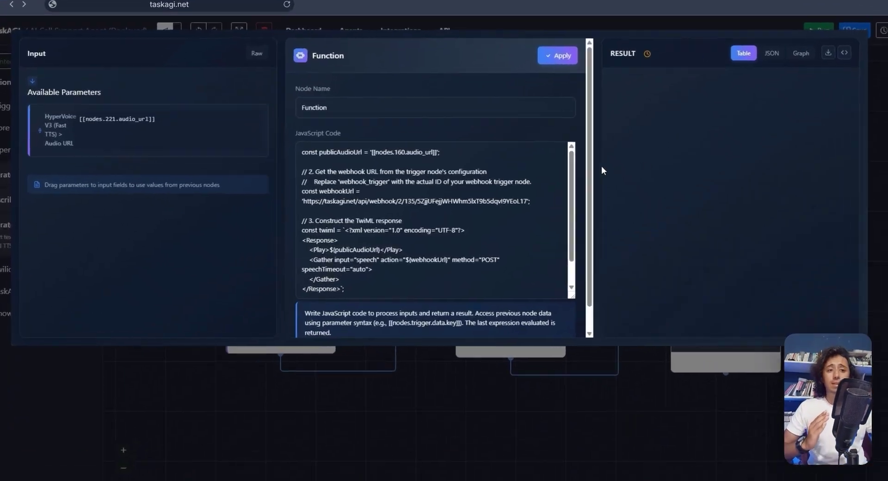
{"action": "left_click_drag", "start_coordinate": [444, 193], "coordinate": [466, 256]}
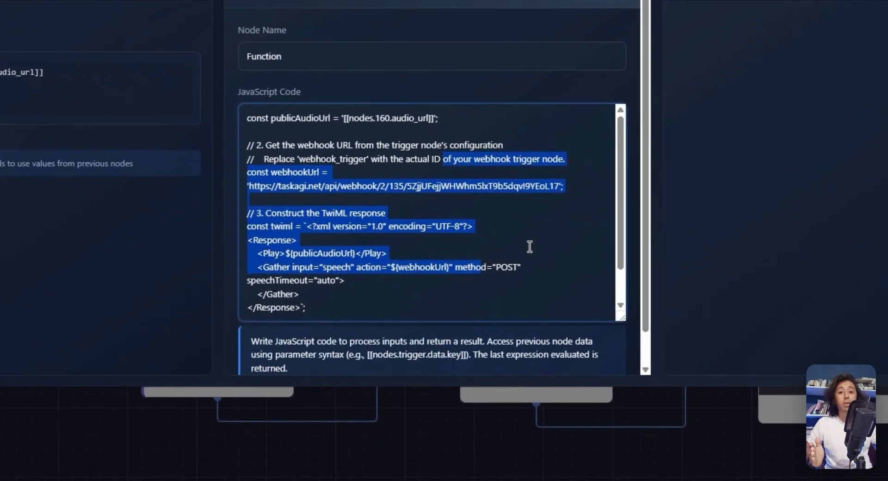
{"action": "left_click", "coordinate": [507, 238]}
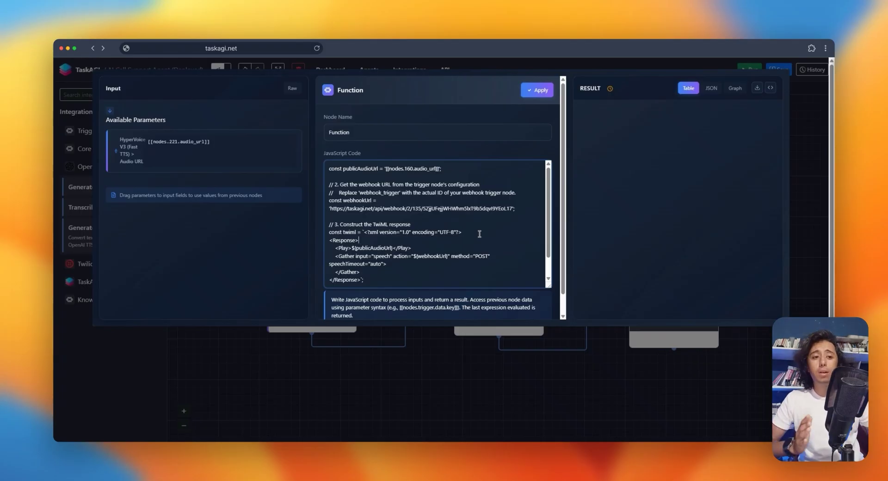
{"action": "left_click_drag", "start_coordinate": [447, 209], "coordinate": [454, 246]}
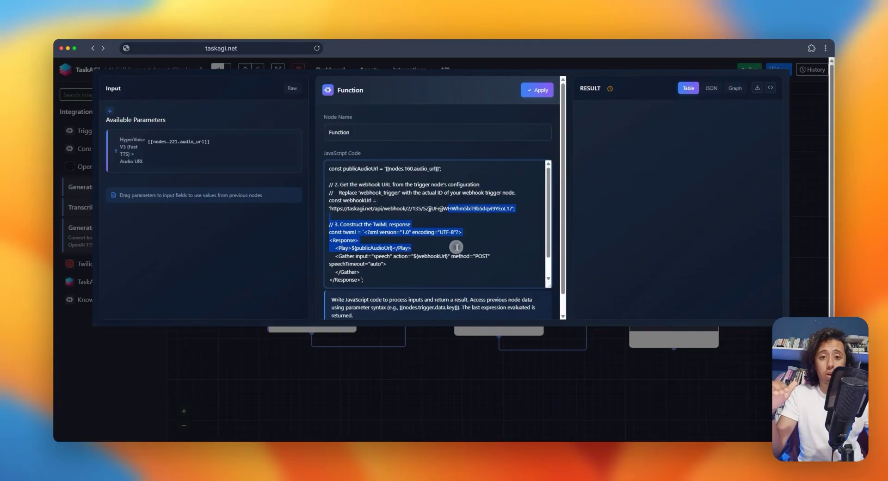
{"action": "left_click", "coordinate": [458, 248]}
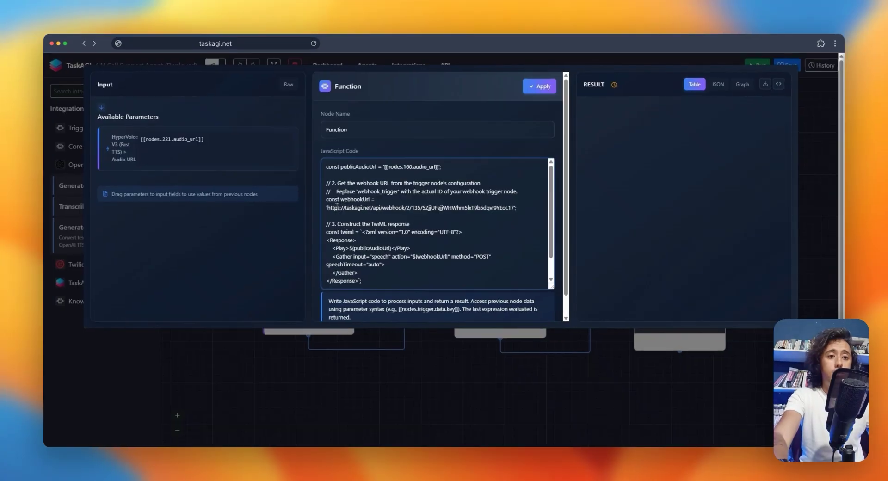
{"action": "left_click_drag", "start_coordinate": [340, 208], "coordinate": [491, 208]}
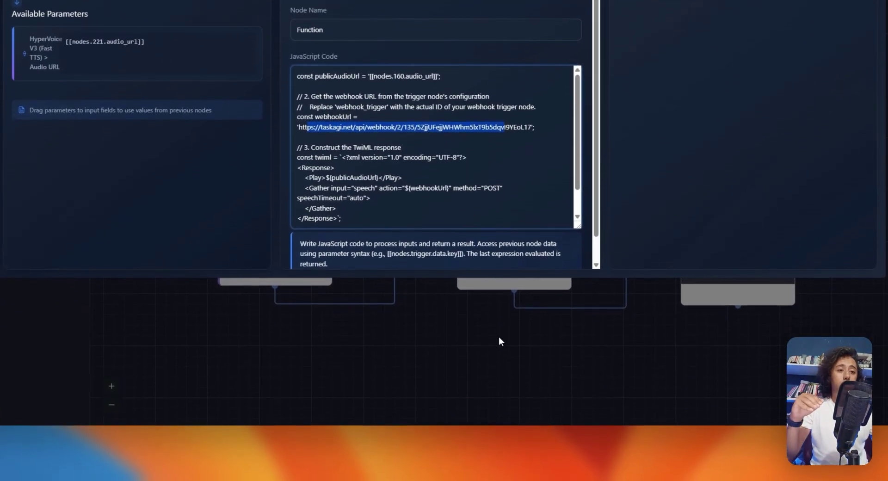
{"action": "left_click", "coordinate": [500, 380]}
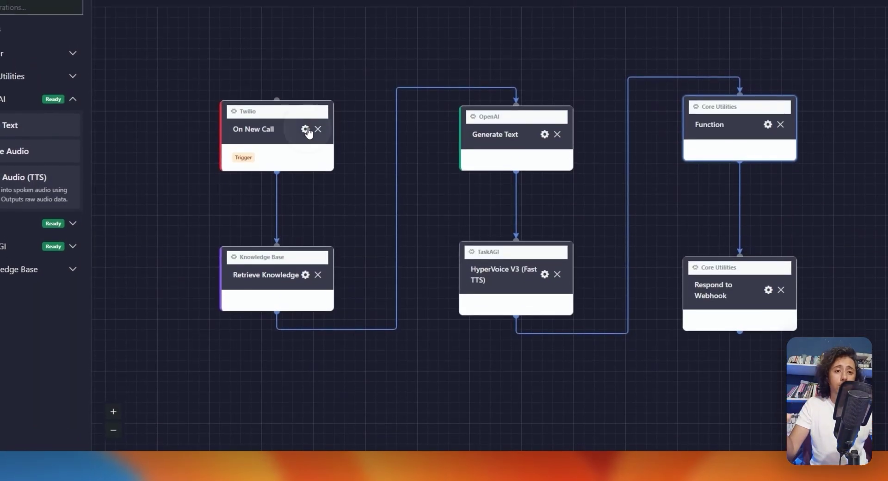
Step: Copy the Webhook URL from the Twilio On New Call node's settings and close them
{"action": "left_click", "coordinate": [306, 129]}
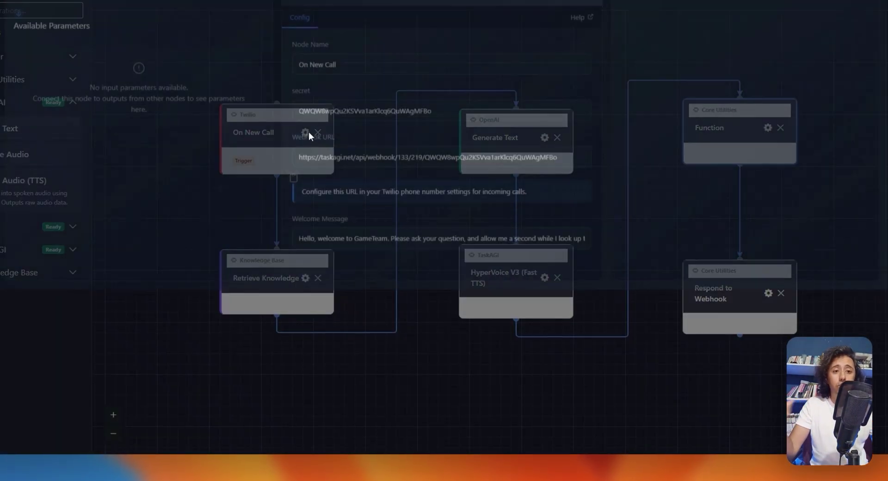
{"action": "triple_click", "coordinate": [348, 175]}
{"action": "key", "text": "super+c"}
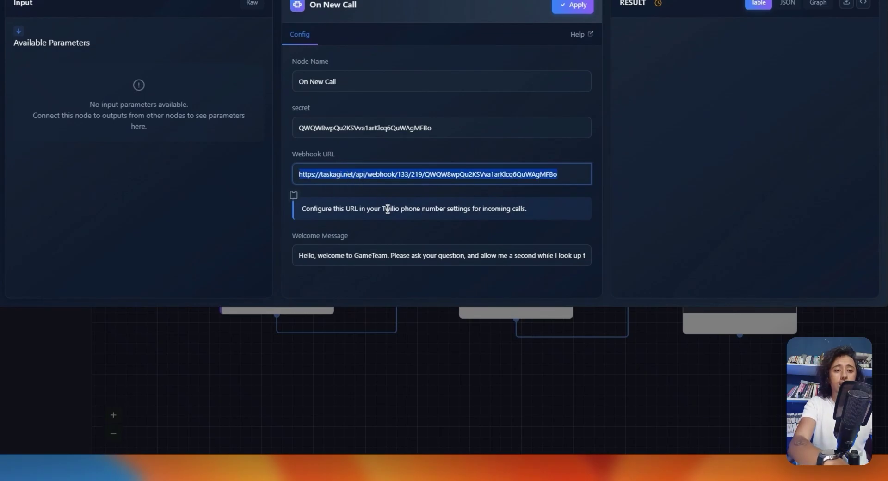
{"action": "left_click", "coordinate": [452, 377]}
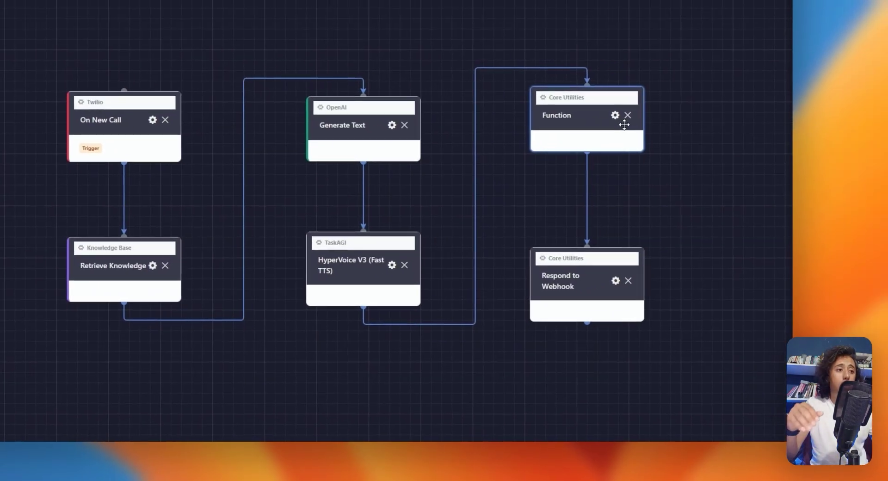
Step: Replace the webhookUrl value in the Function node's JavaScript code with the copied webhook URL containing the secret token, and apply the change
{"action": "left_click", "coordinate": [615, 115]}
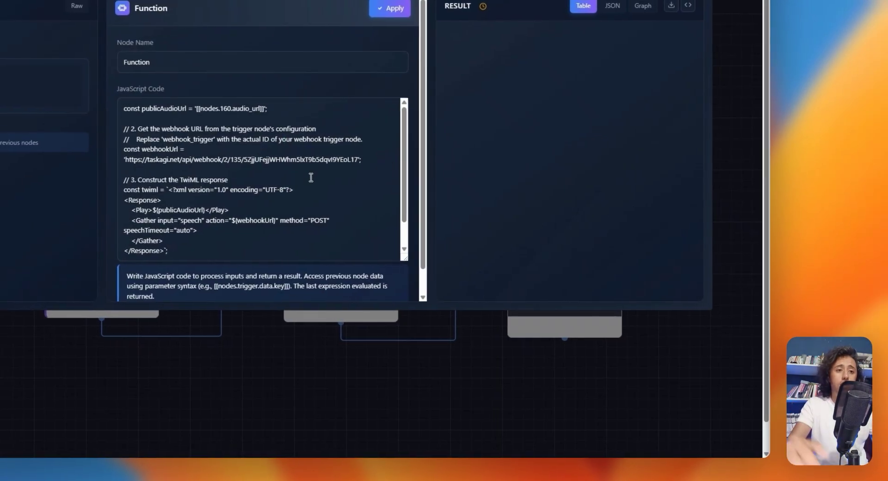
{"action": "left_click_drag", "start_coordinate": [359, 160], "coordinate": [126, 159]}
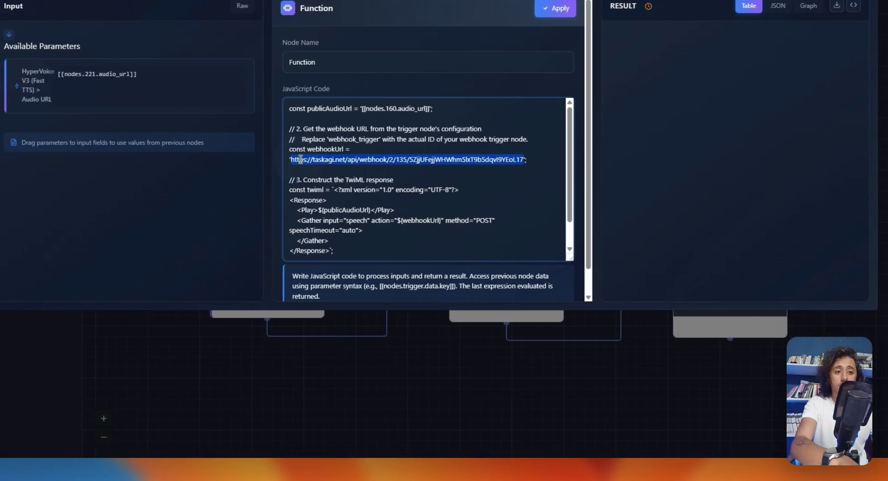
{"action": "key", "text": "super+v"}
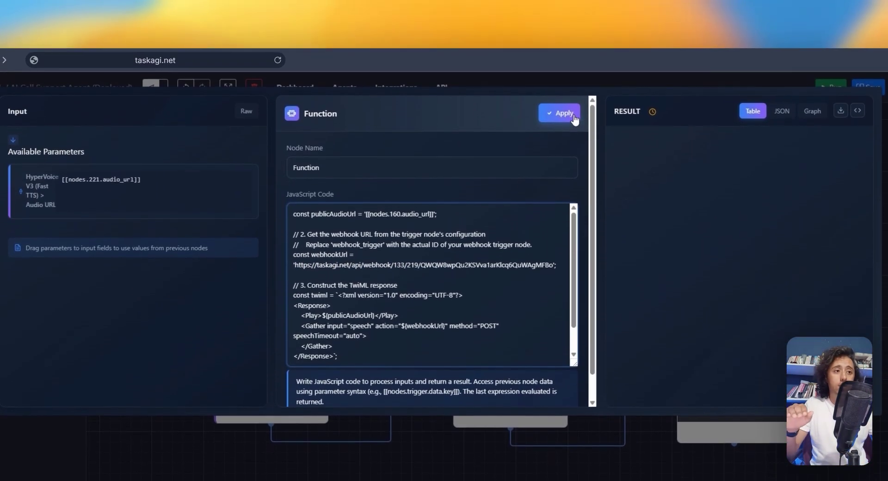
{"action": "left_click", "coordinate": [574, 118]}
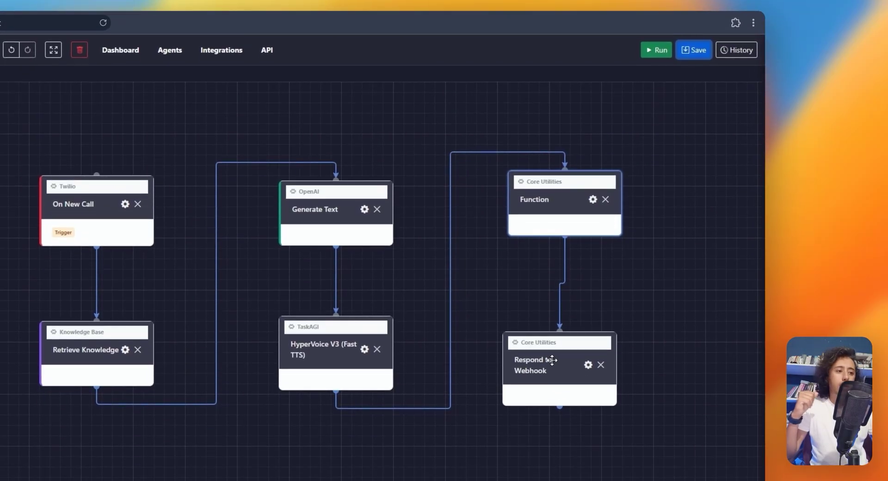
Step: Replace the Respond to Webhook node's static response body with the Function result [[nodes.218.result]], apply the change and save the workflow
{"action": "left_click_drag", "start_coordinate": [552, 360], "coordinate": [563, 334]}
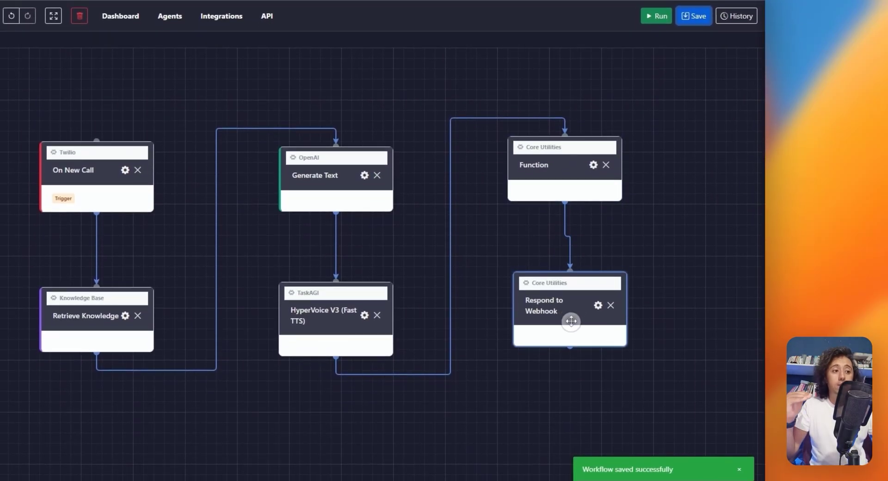
{"action": "left_click", "coordinate": [598, 306]}
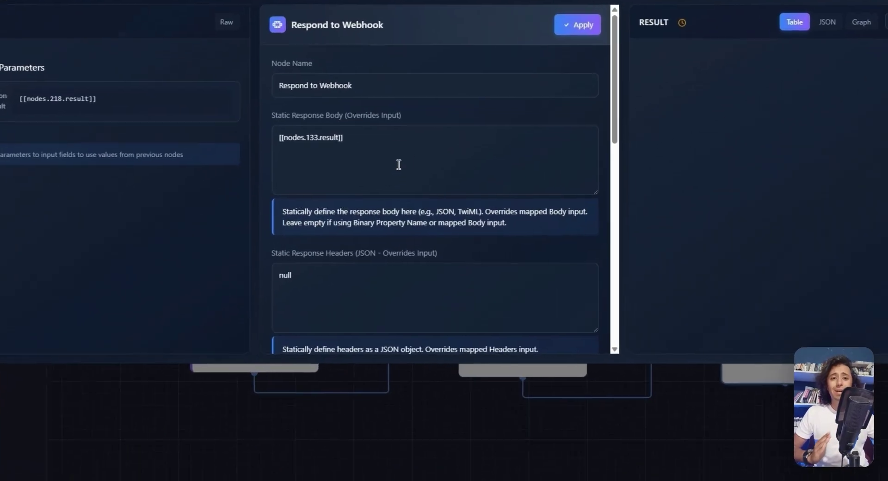
{"action": "triple_click", "coordinate": [411, 186]}
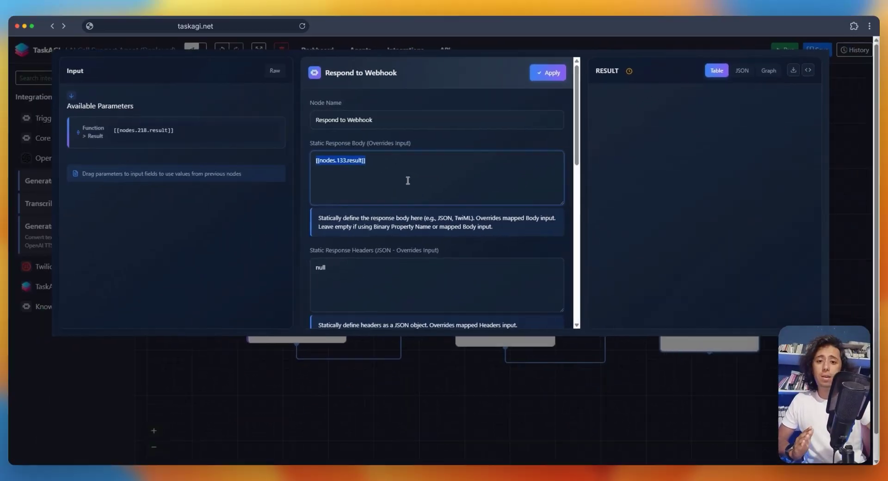
{"action": "key", "text": "BackSpace"}
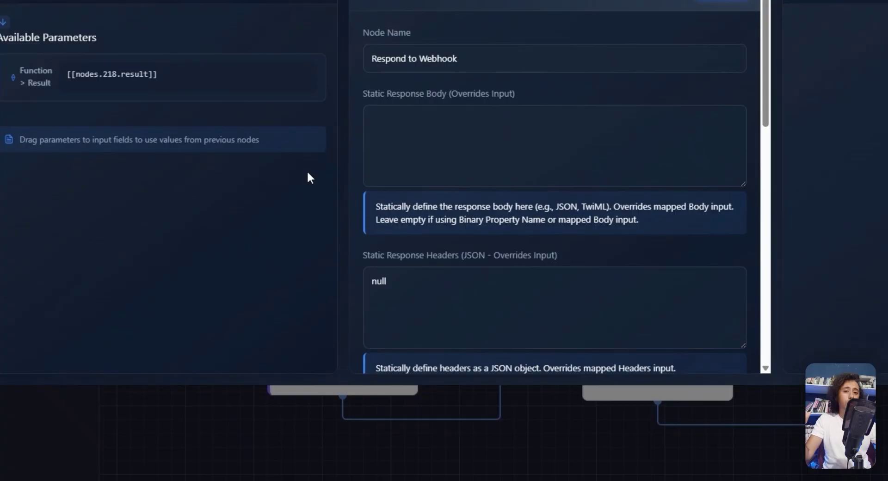
{"action": "left_click_drag", "start_coordinate": [130, 79], "coordinate": [188, 92]}
{"action": "left_click_drag", "start_coordinate": [346, 145], "coordinate": [618, 212]}
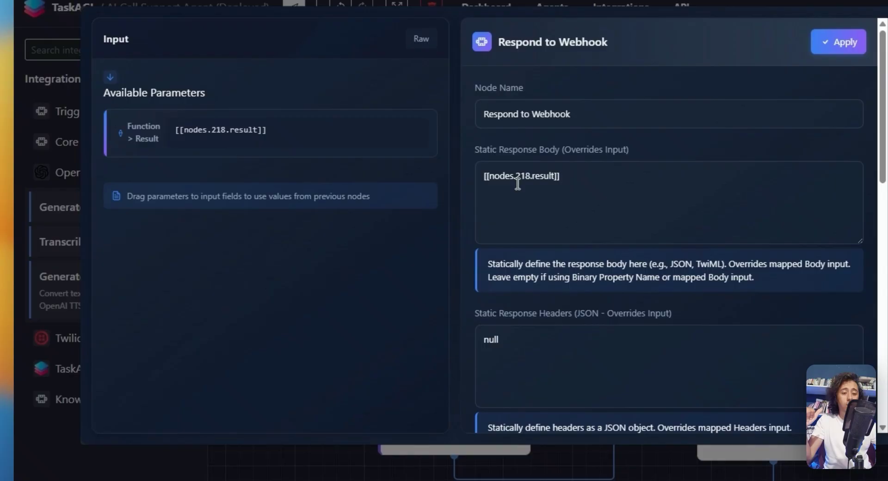
{"action": "left_click_drag", "start_coordinate": [486, 176], "coordinate": [600, 183]}
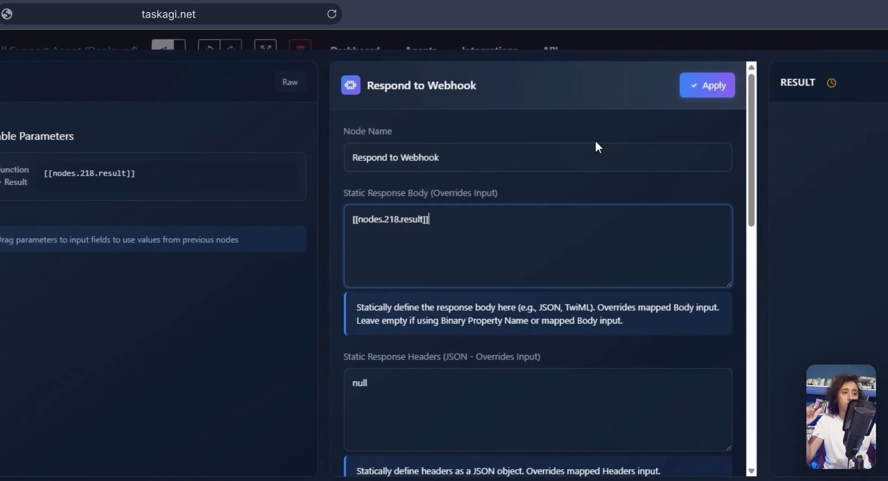
{"action": "left_click", "coordinate": [834, 45]}
{"action": "left_click", "coordinate": [883, 91]}
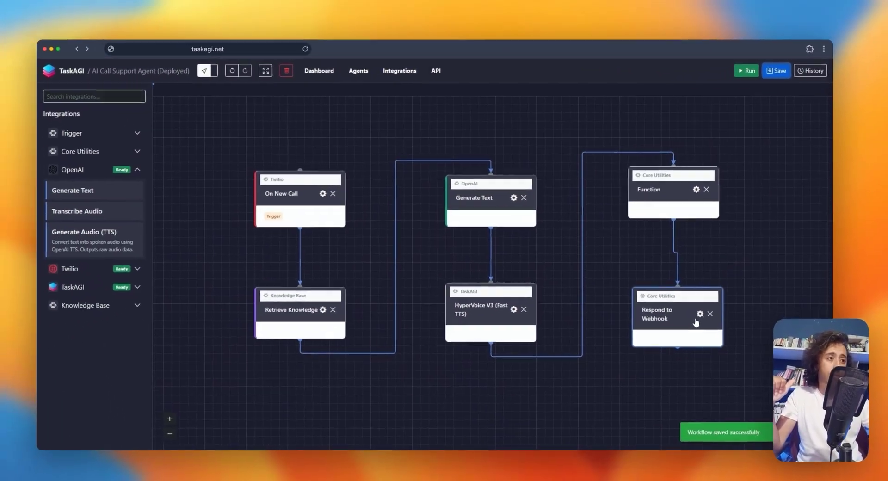